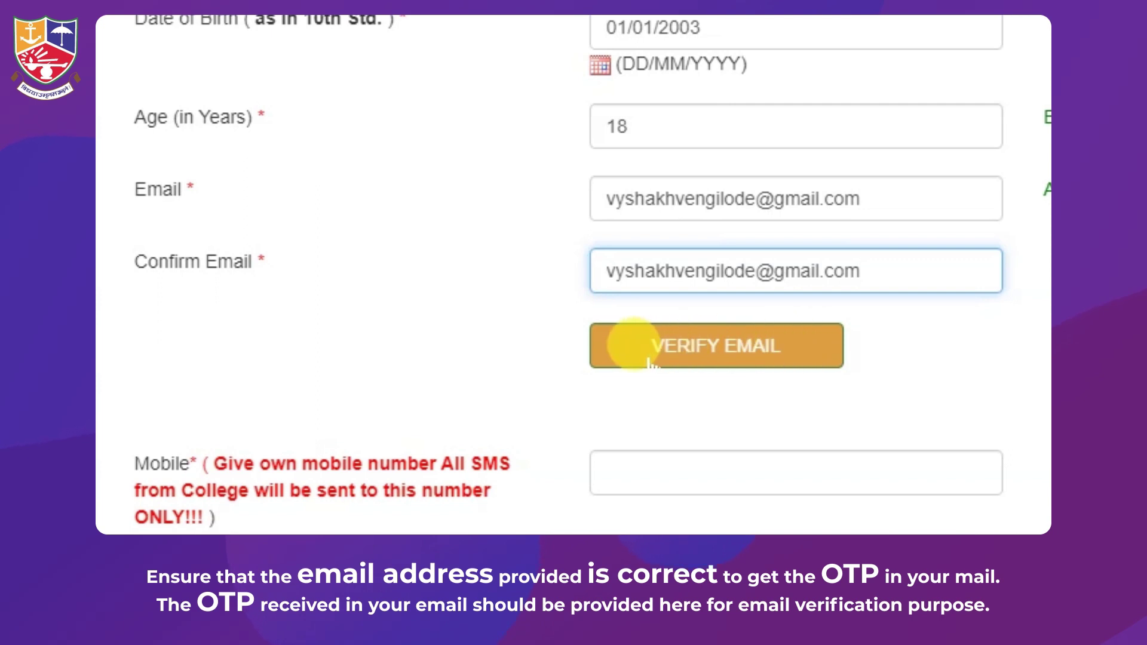
# Verify the email with its OTP, then enter and confirm the mobile number and the Aadhaar number
pyautogui.click(725, 358)
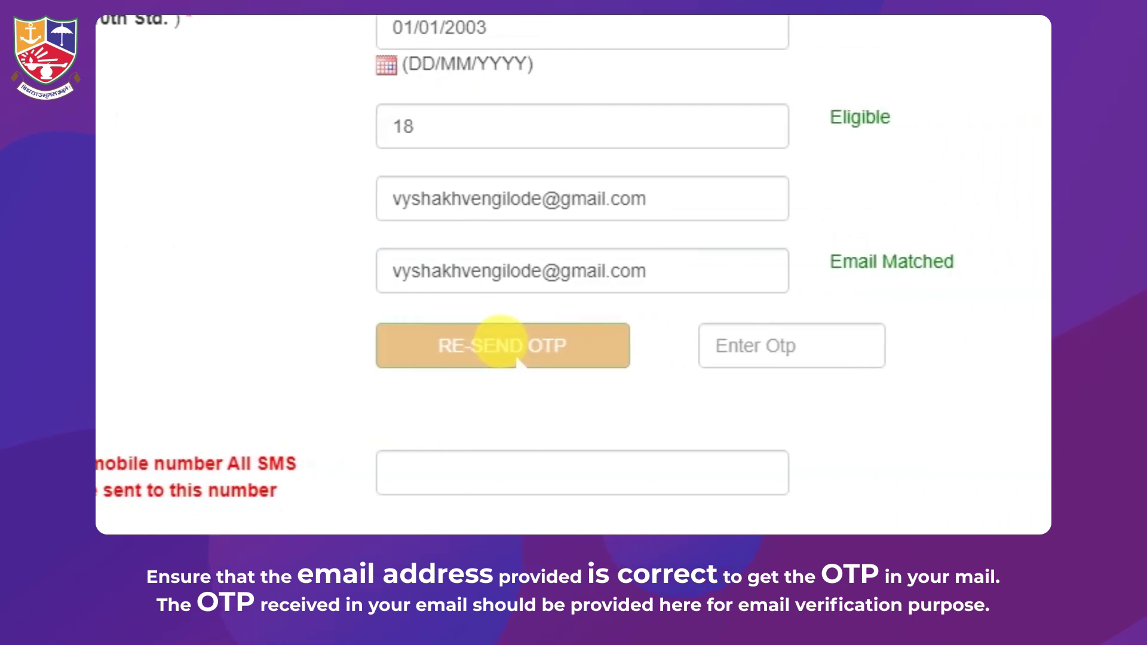
pyautogui.click(1009, 330)
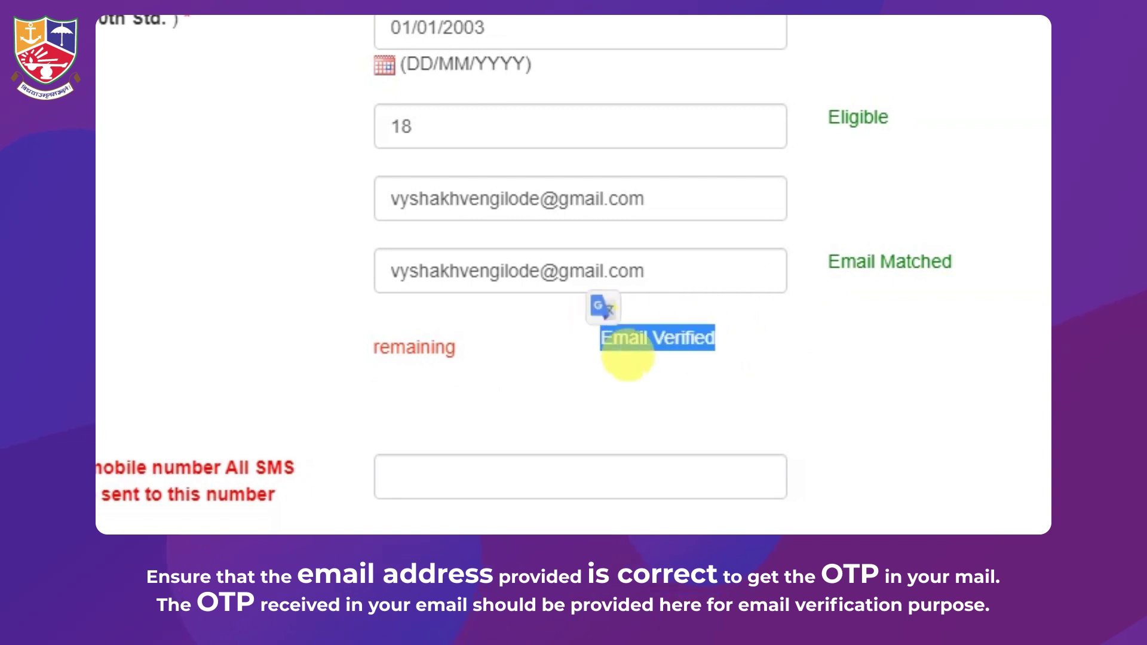
pyautogui.scroll(-6, 644, 396)
pyautogui.click(520, 96)
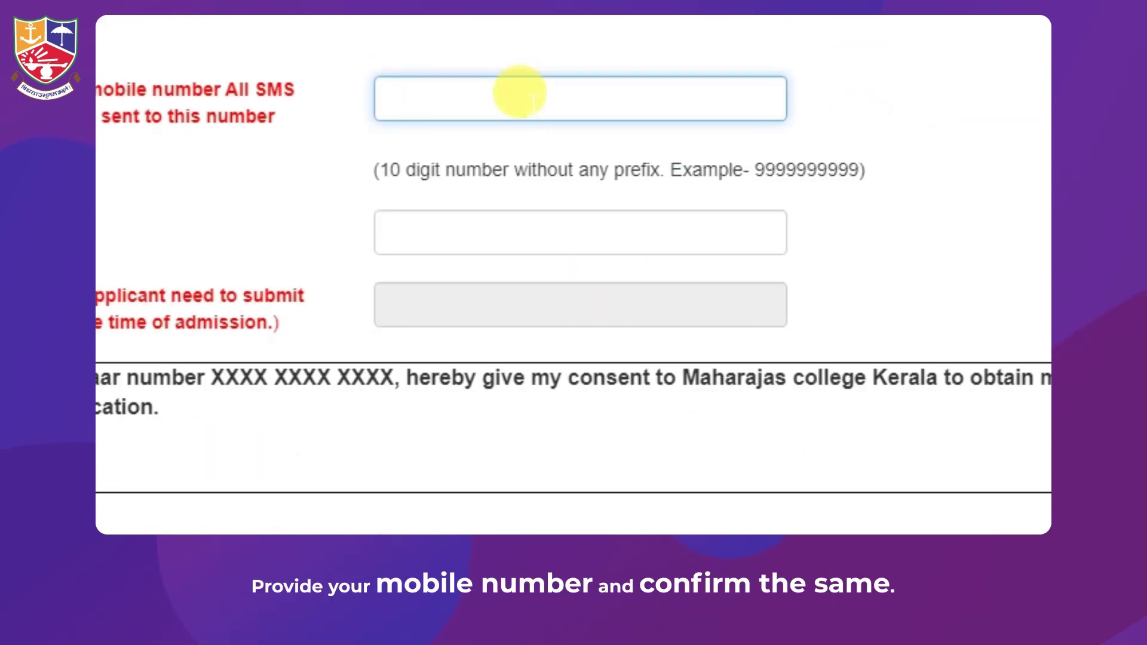
pyautogui.click(555, 226)
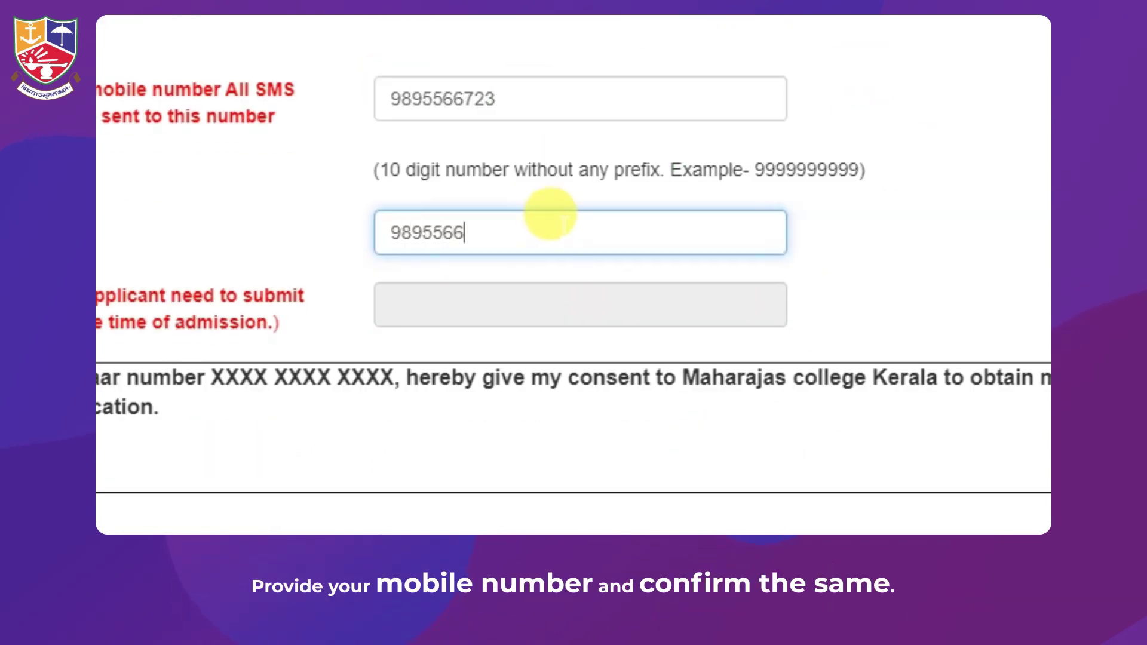
pyautogui.click(531, 308)
pyautogui.write('•••••')
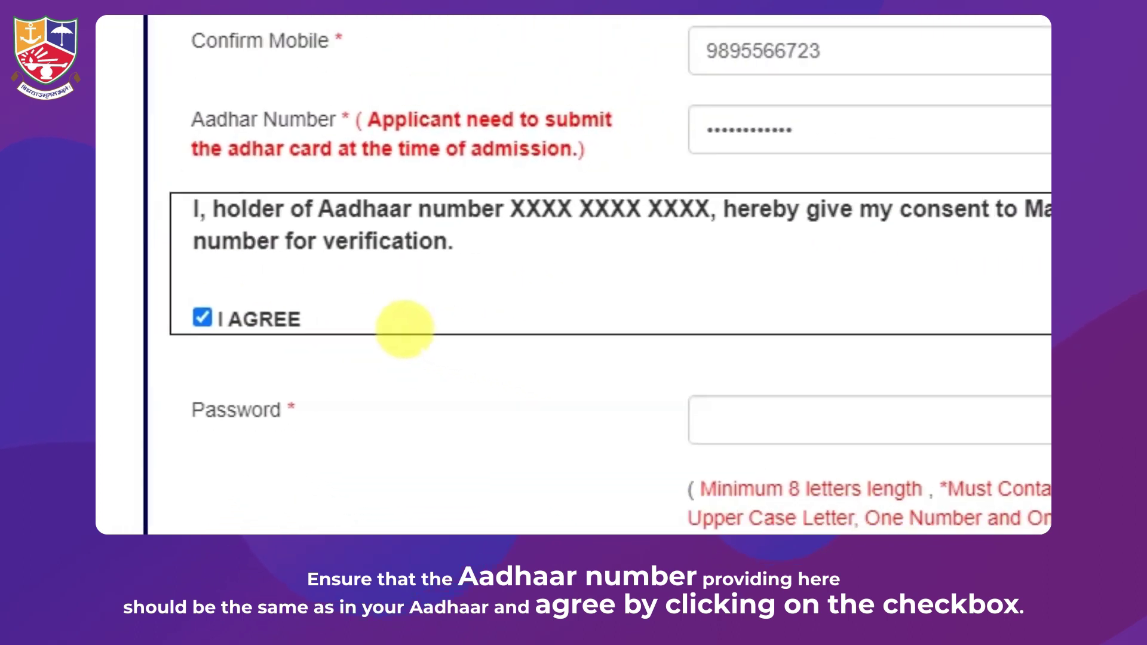
# Set and confirm the account password, enter the registration OTP, and submit the form
pyautogui.click(497, 332)
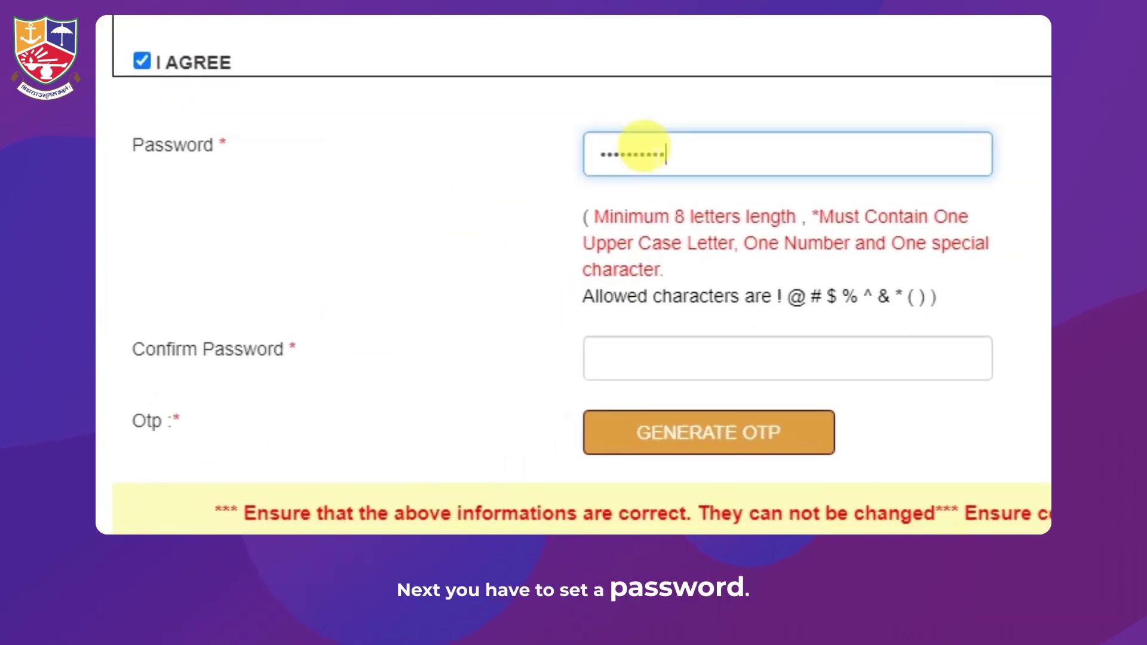
pyautogui.click(635, 346)
pyautogui.write('****')
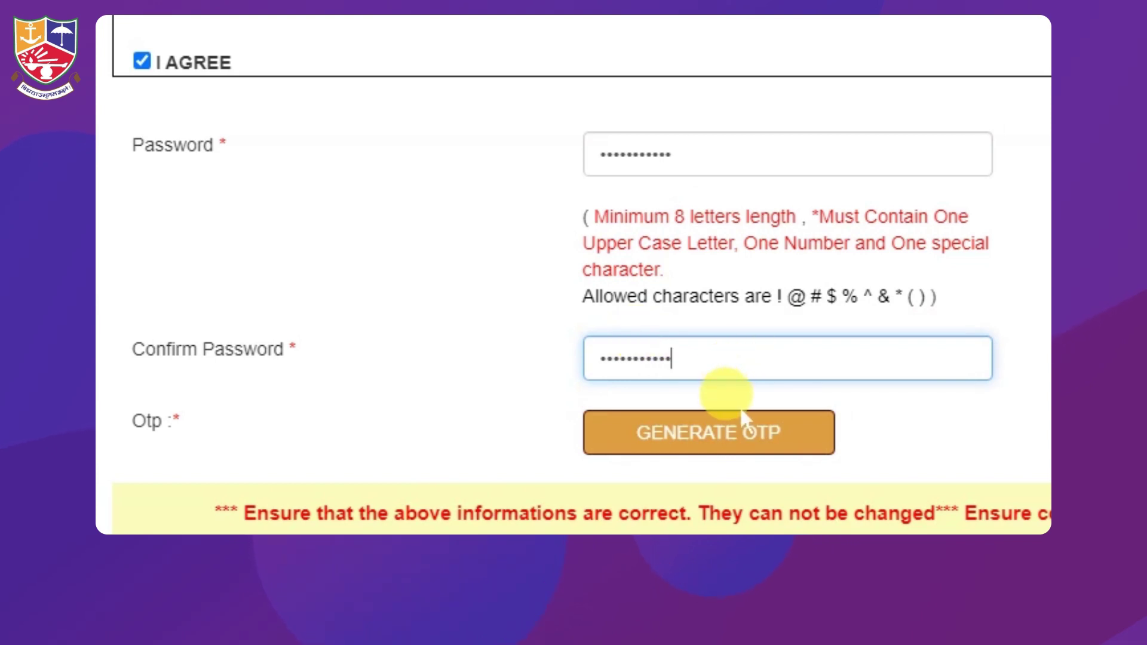
pyautogui.click(744, 441)
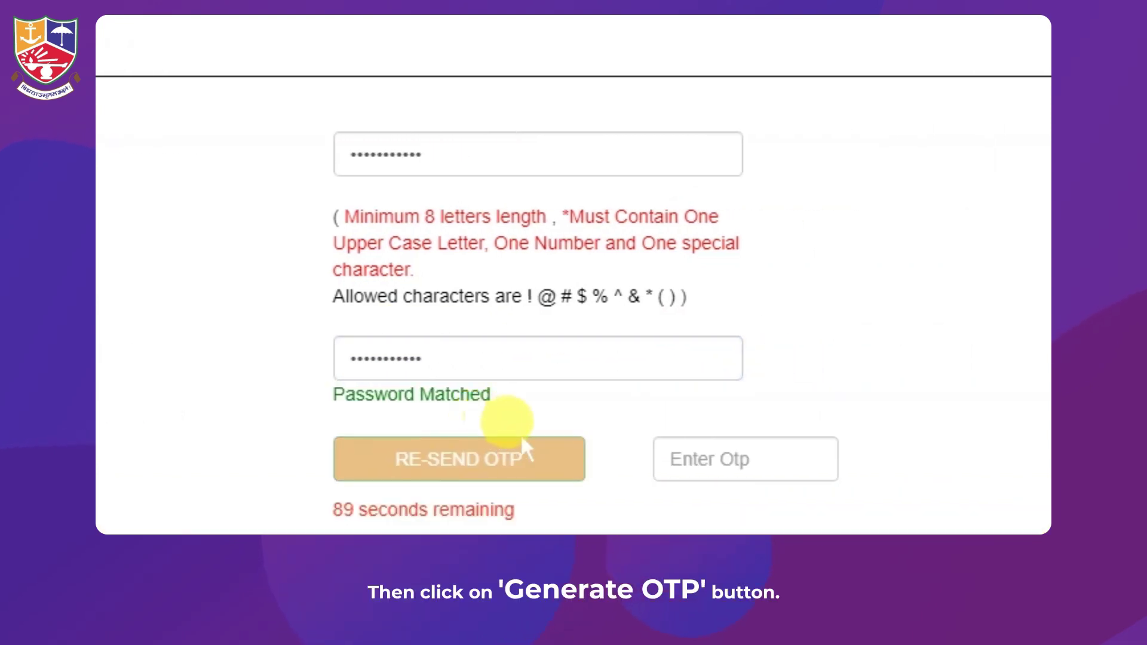
pyautogui.click(723, 451)
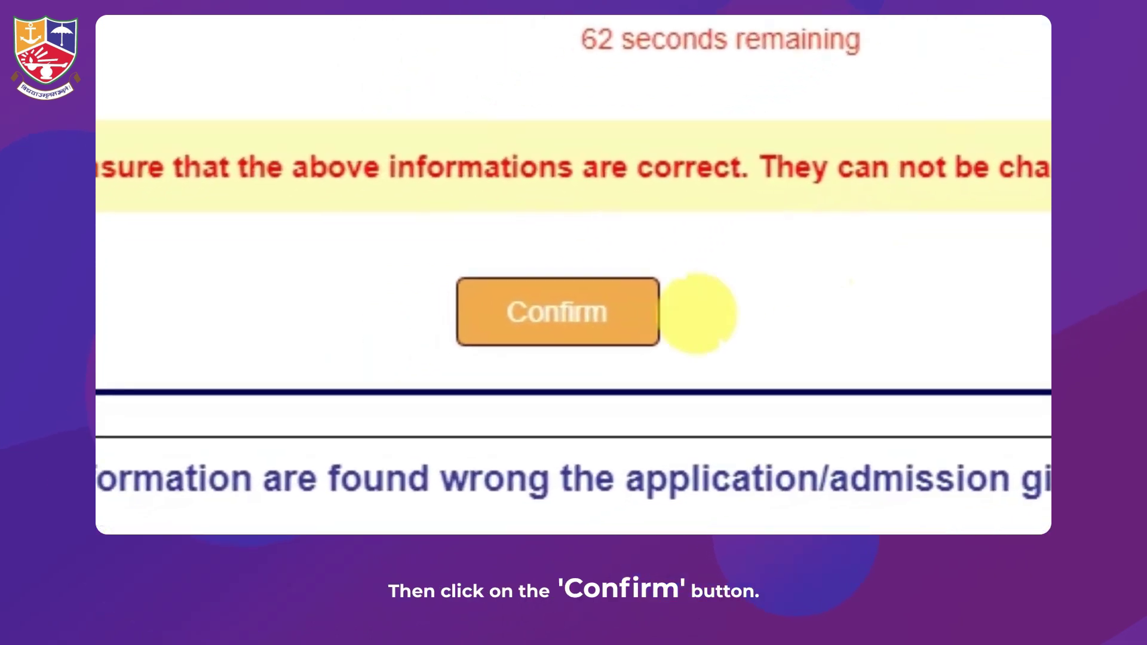
pyautogui.click(334, 417)
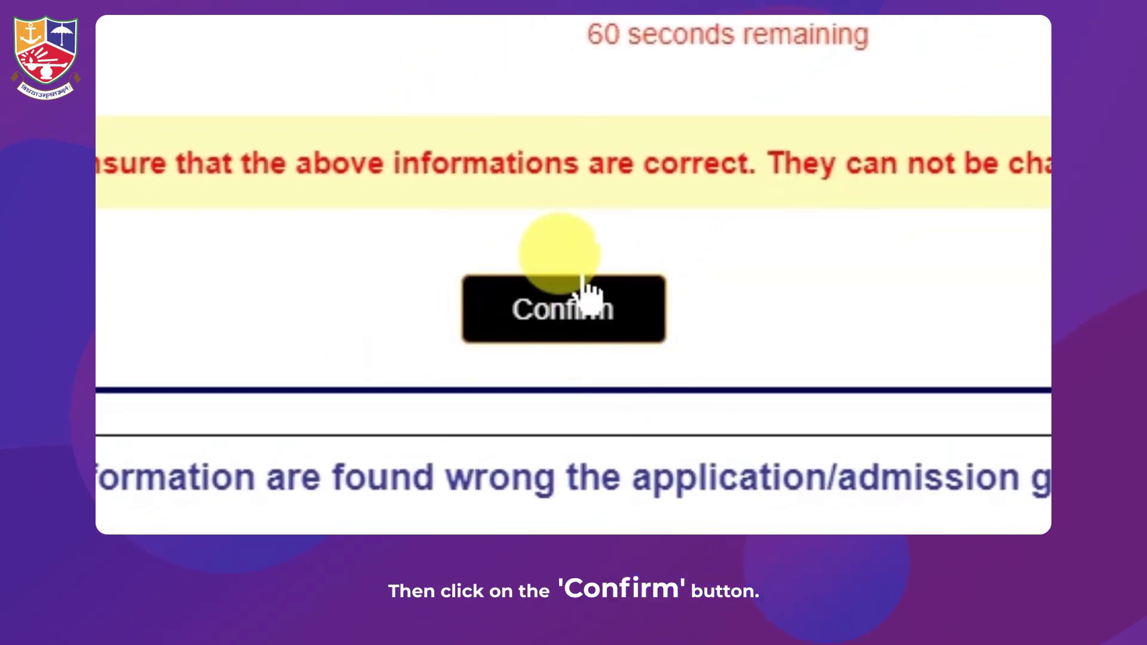
pyautogui.click(558, 325)
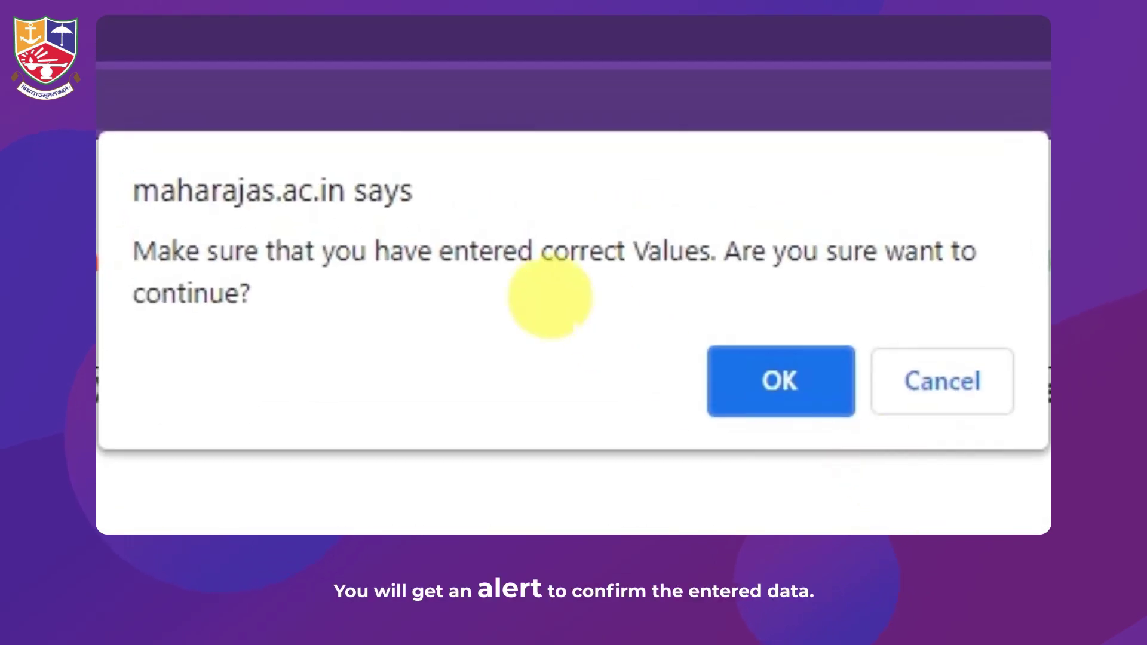
# Confirm the entered values, note the issued Application ID, and close the success alert
pyautogui.click(741, 377)
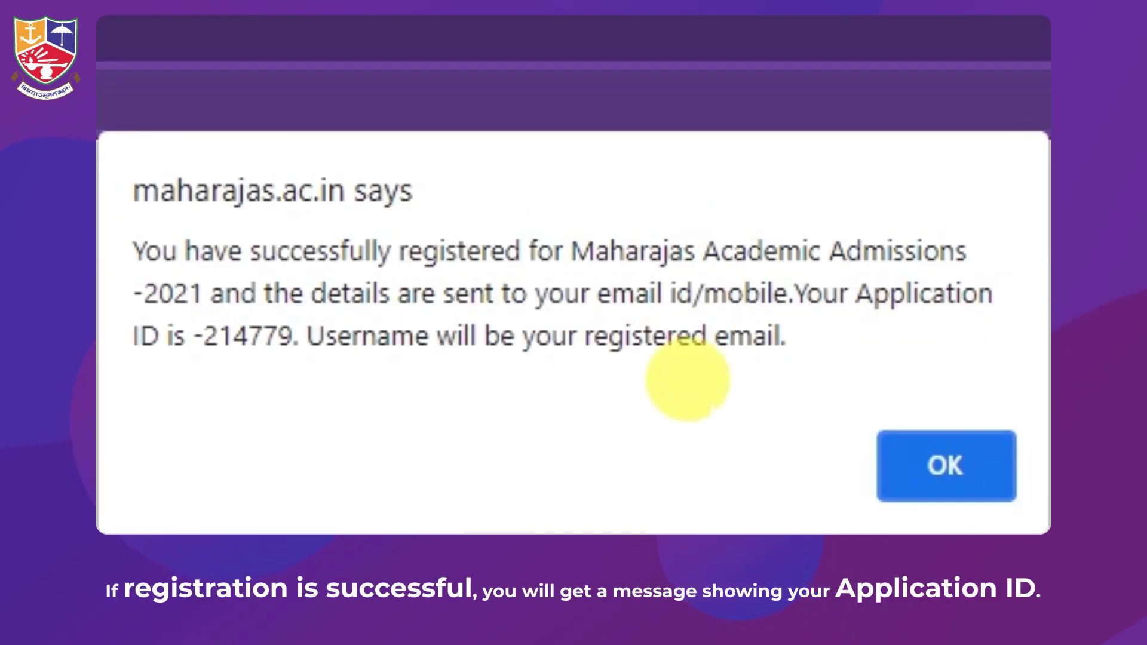
pyautogui.moveTo(135, 239); pyautogui.dragTo(554, 356)
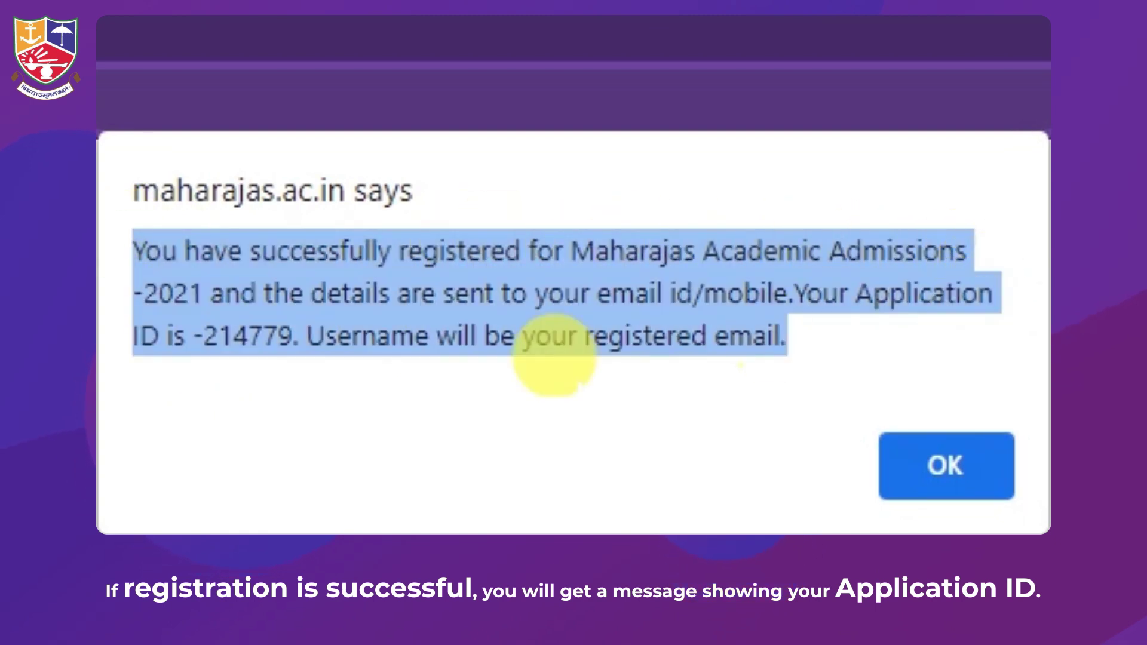
pyautogui.click(287, 358)
pyautogui.moveTo(294, 327); pyautogui.dragTo(204, 322)
pyautogui.click(825, 352)
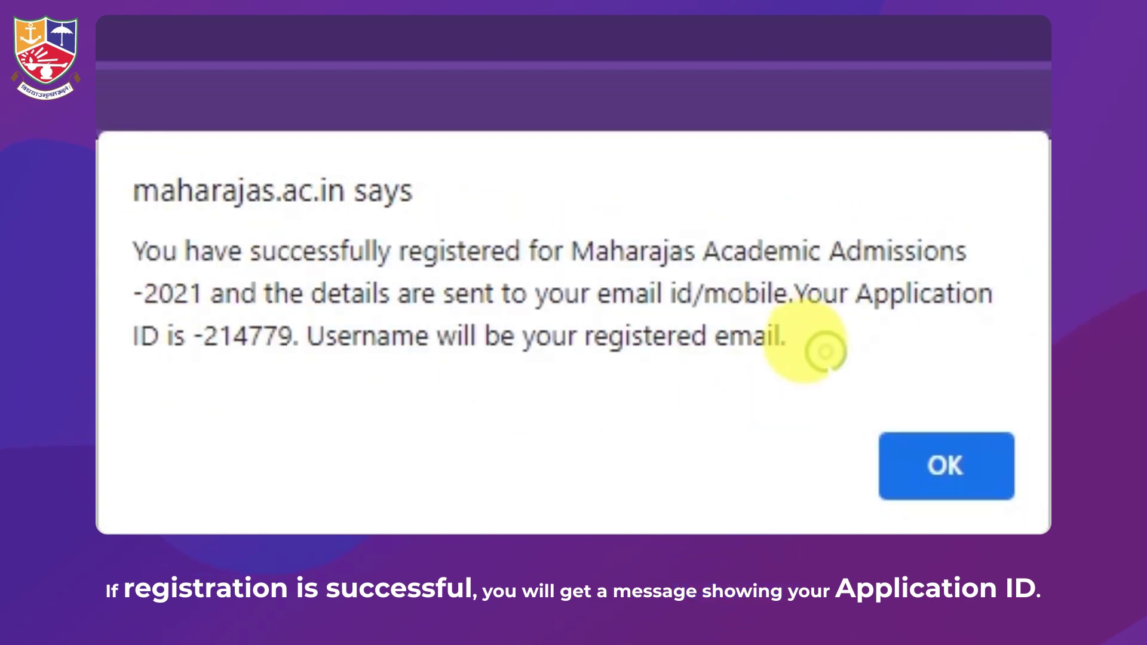
pyautogui.click(955, 465)
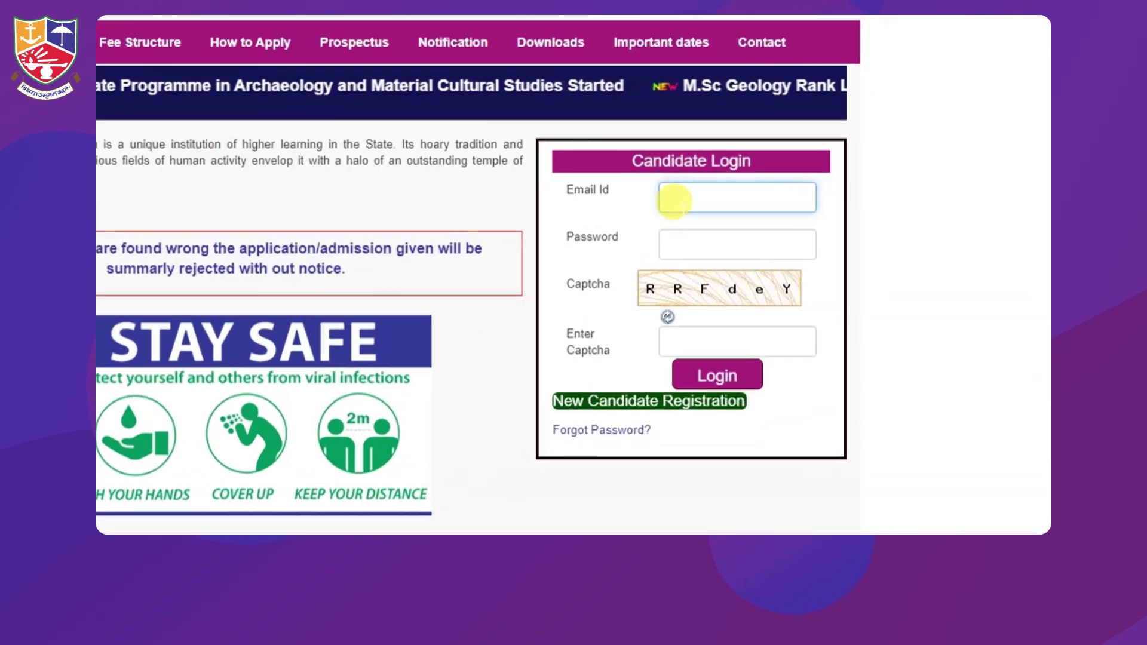
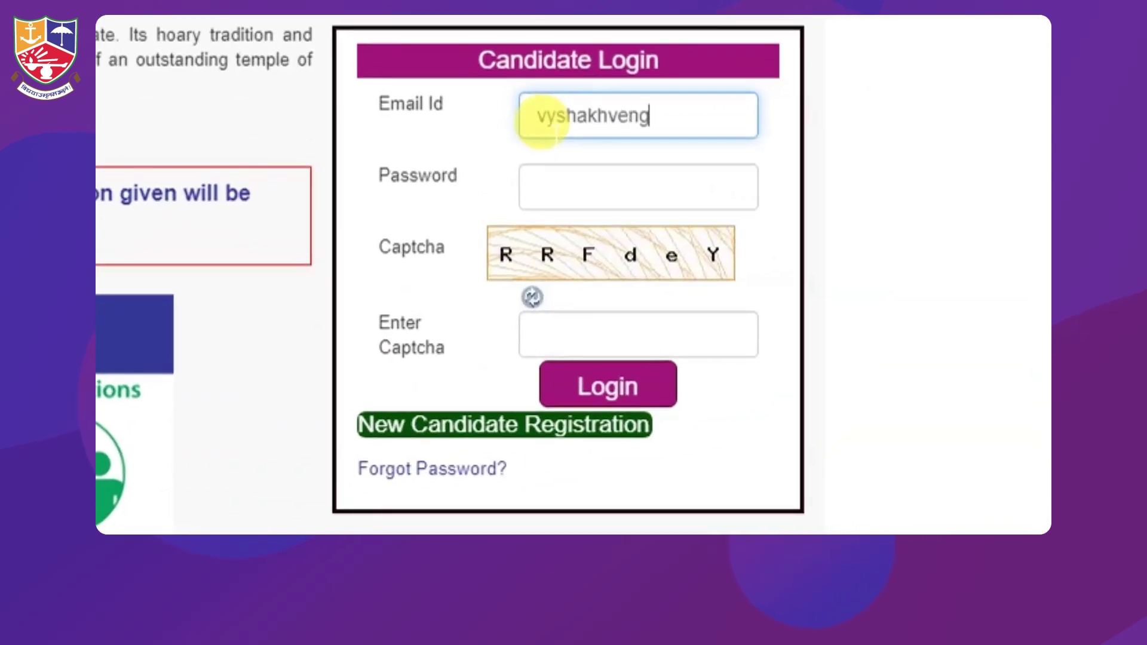
# Log in with the registered email, password and captcha, then proceed to pay the application fee
pyautogui.click(547, 179)
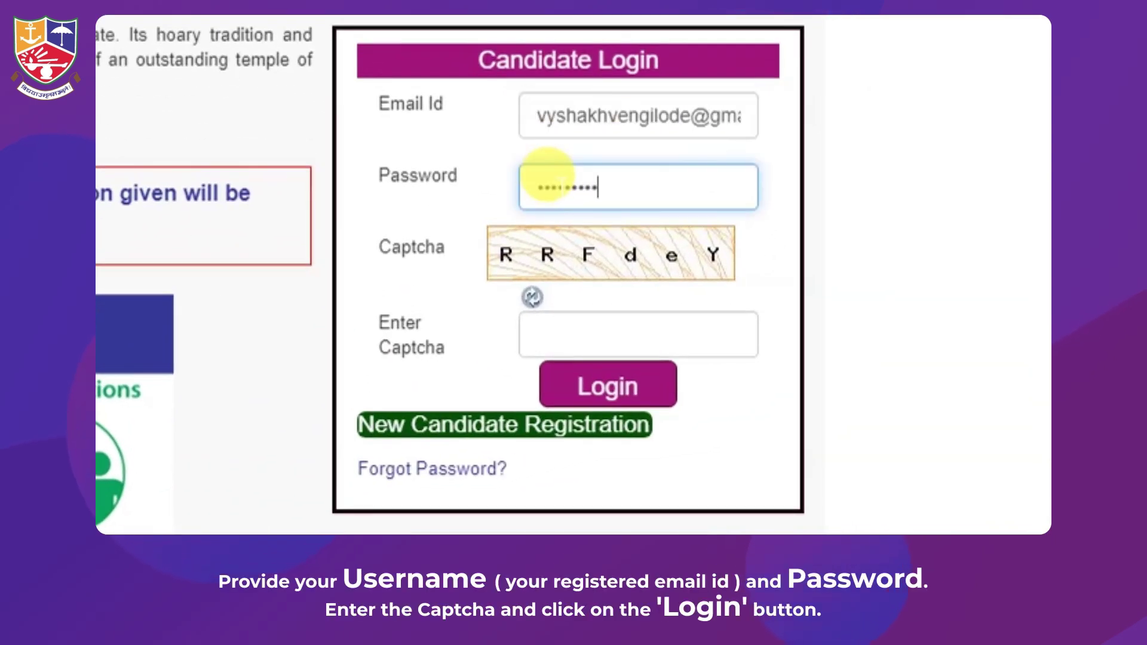
pyautogui.click(559, 332)
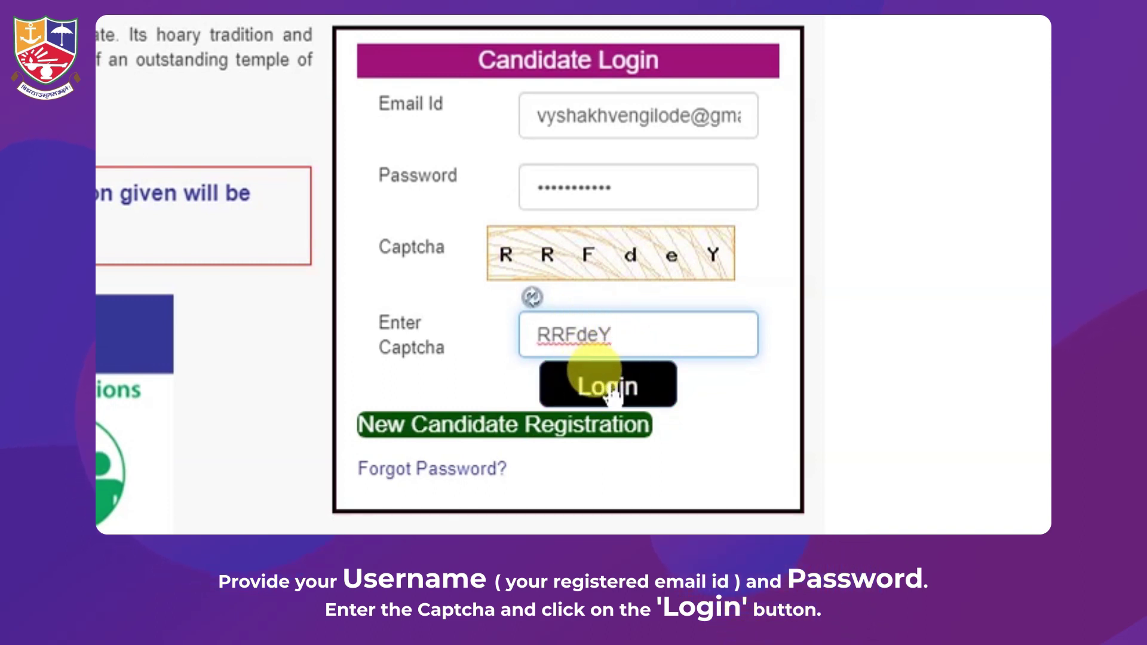
pyautogui.click(609, 386)
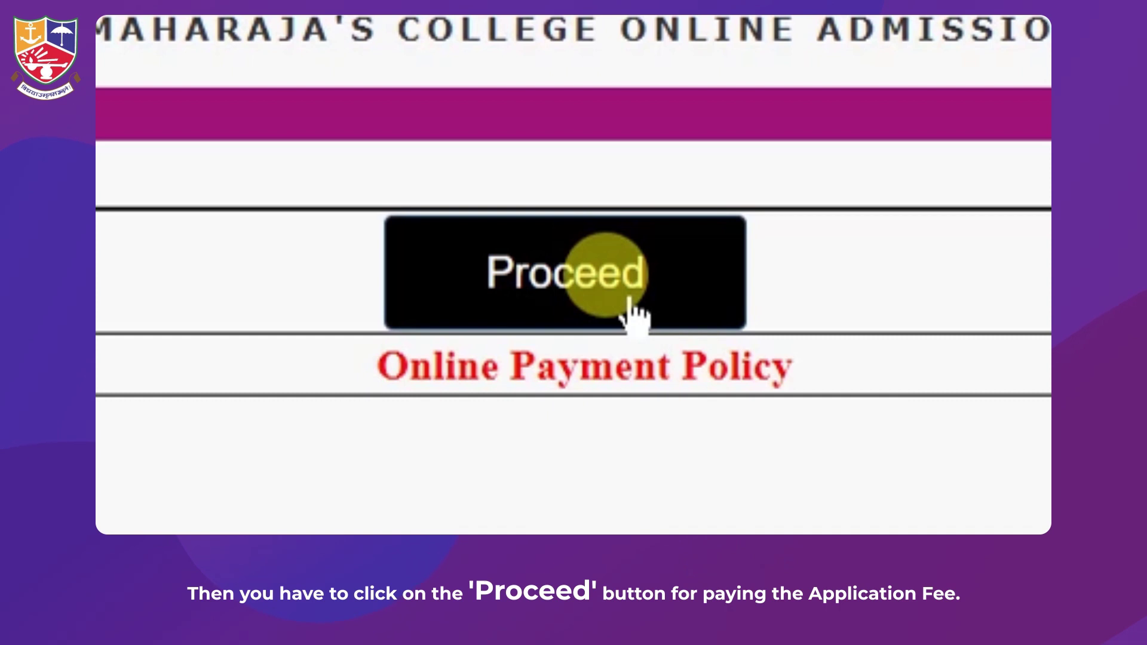
pyautogui.click(630, 308)
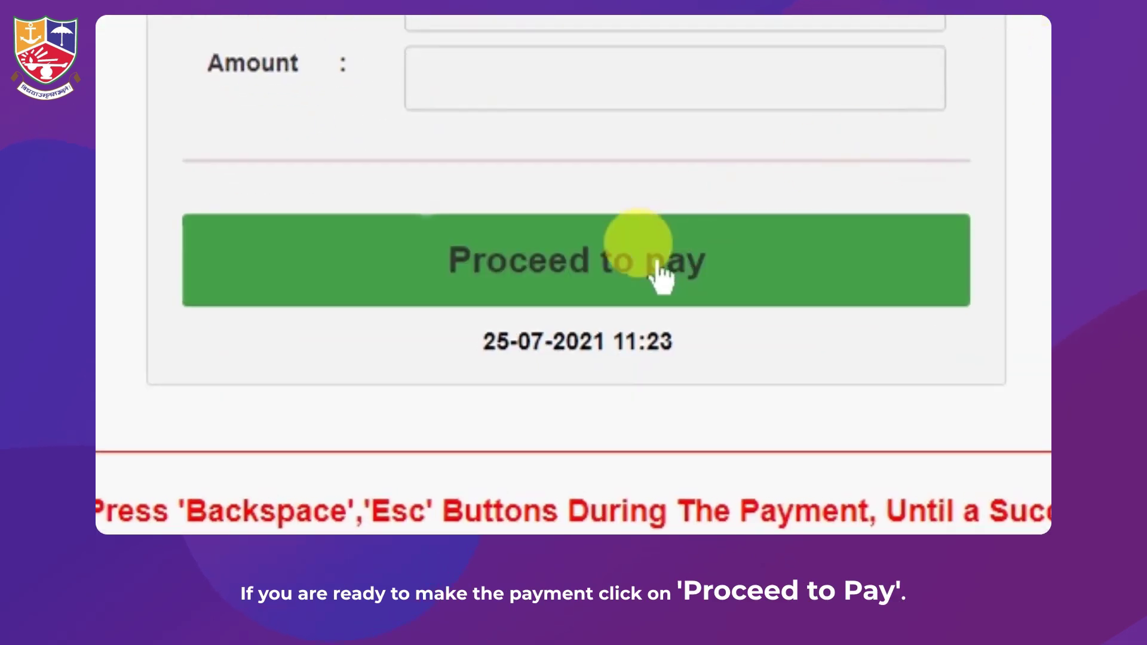
pyautogui.click(663, 408)
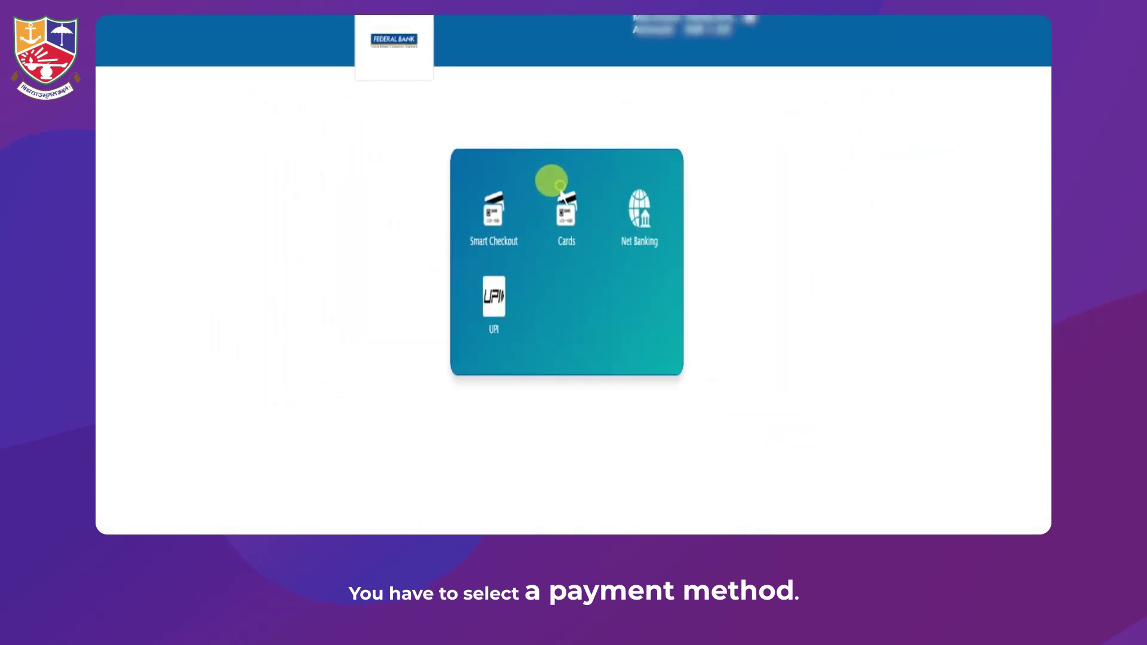
# Pay the fee by card, filling in the cardholder's name, card number, expiry date and CVV
pyautogui.click(560, 186)
pyautogui.click(526, 219)
pyautogui.write('Vyshakh')
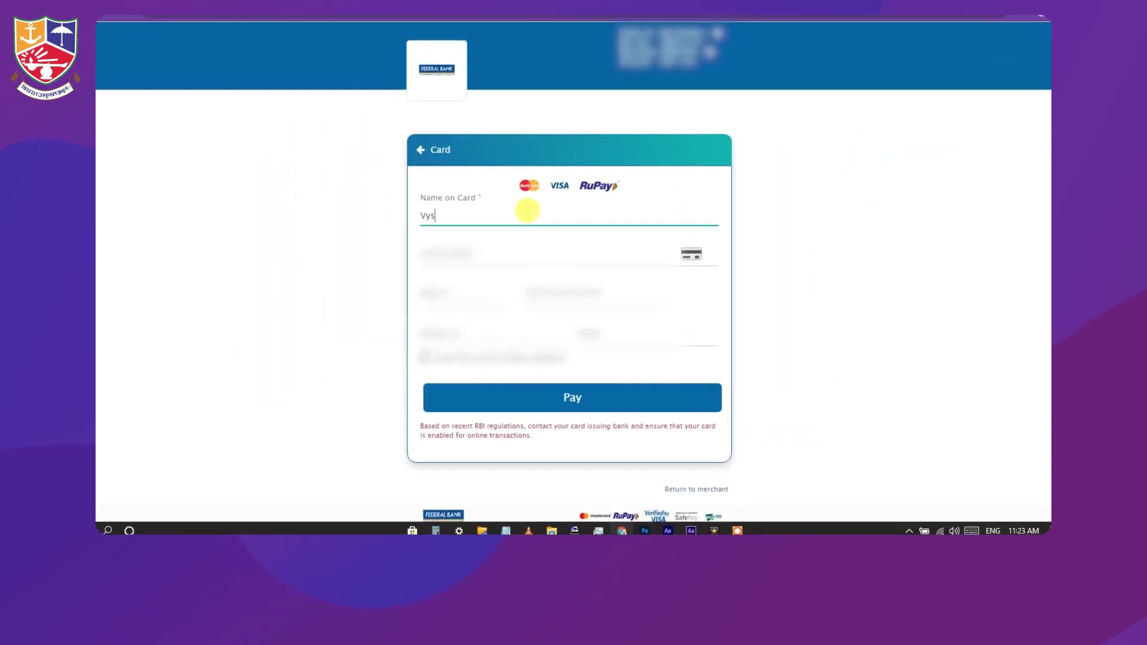
pyautogui.write(' V')
pyautogui.click(501, 239)
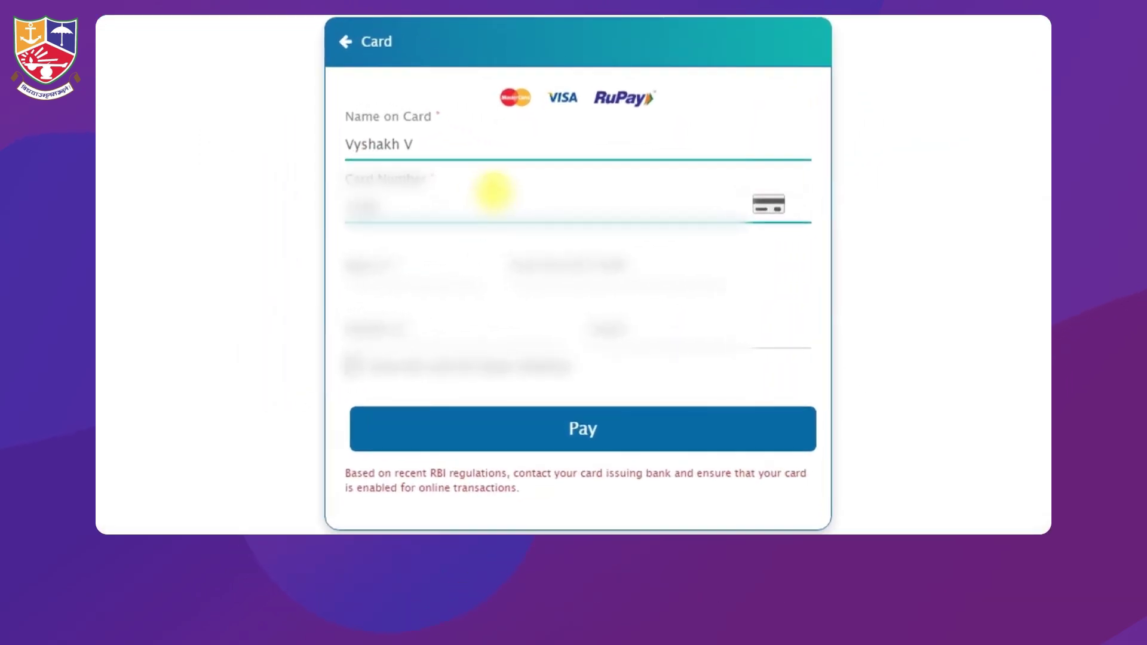
pyautogui.write('34')
pyautogui.click(406, 257)
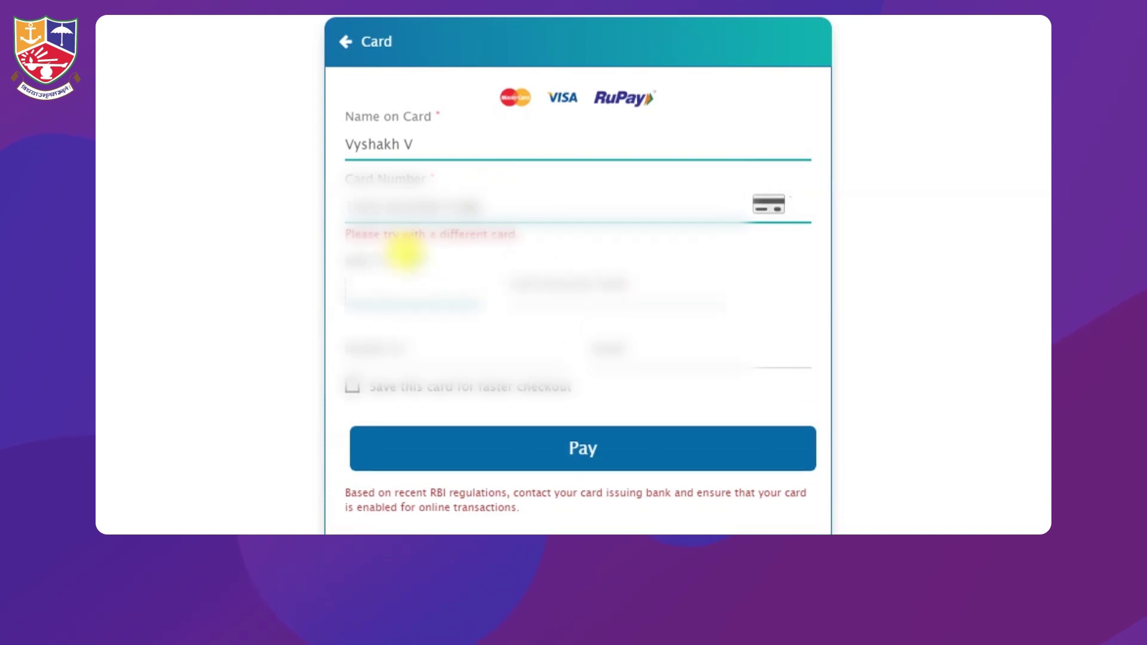
pyautogui.write('25')
pyautogui.click(647, 292)
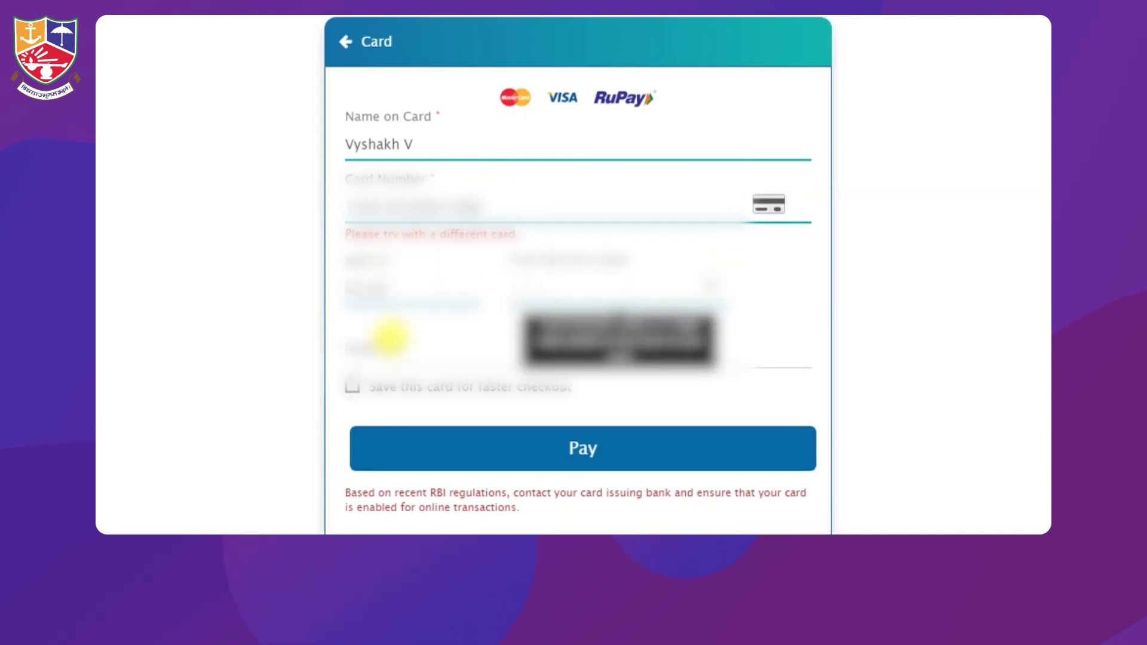
pyautogui.click(458, 340)
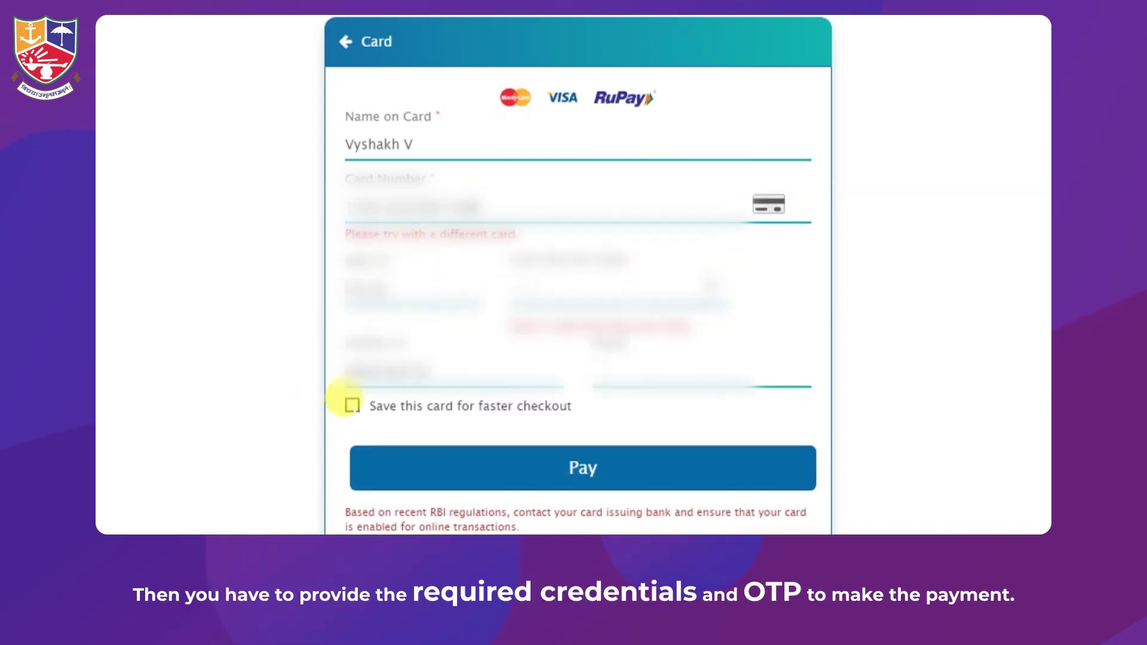
pyautogui.click(616, 481)
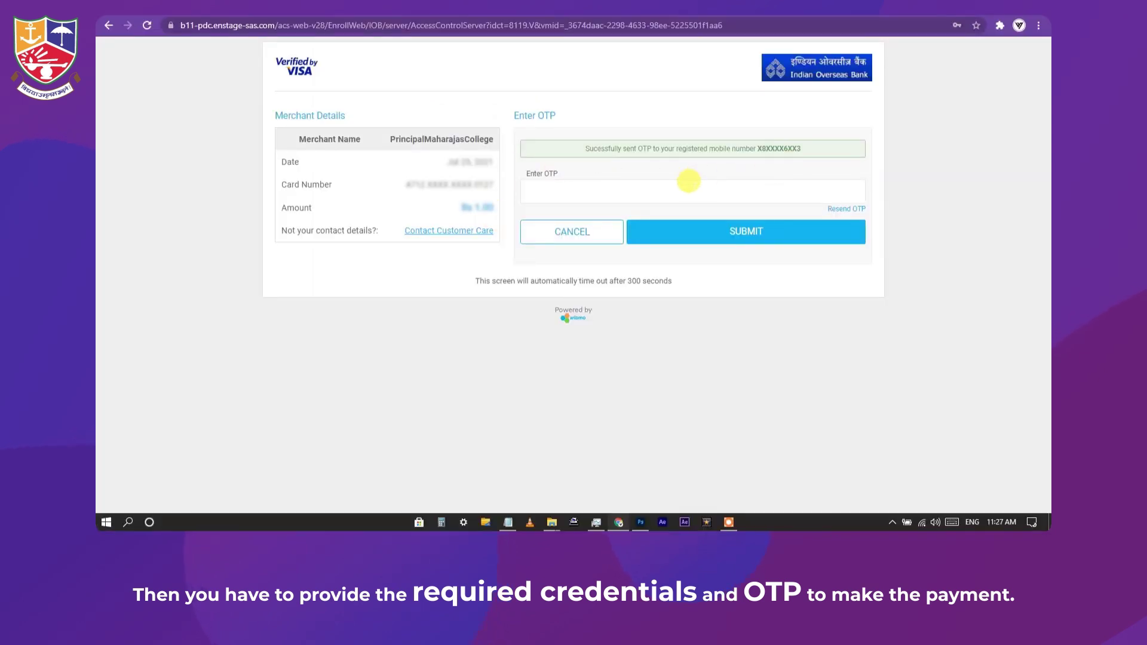
# Enter the bank's one-time code on the Verified by Visa page and submit it
pyautogui.click(687, 188)
pyautogui.write('123')
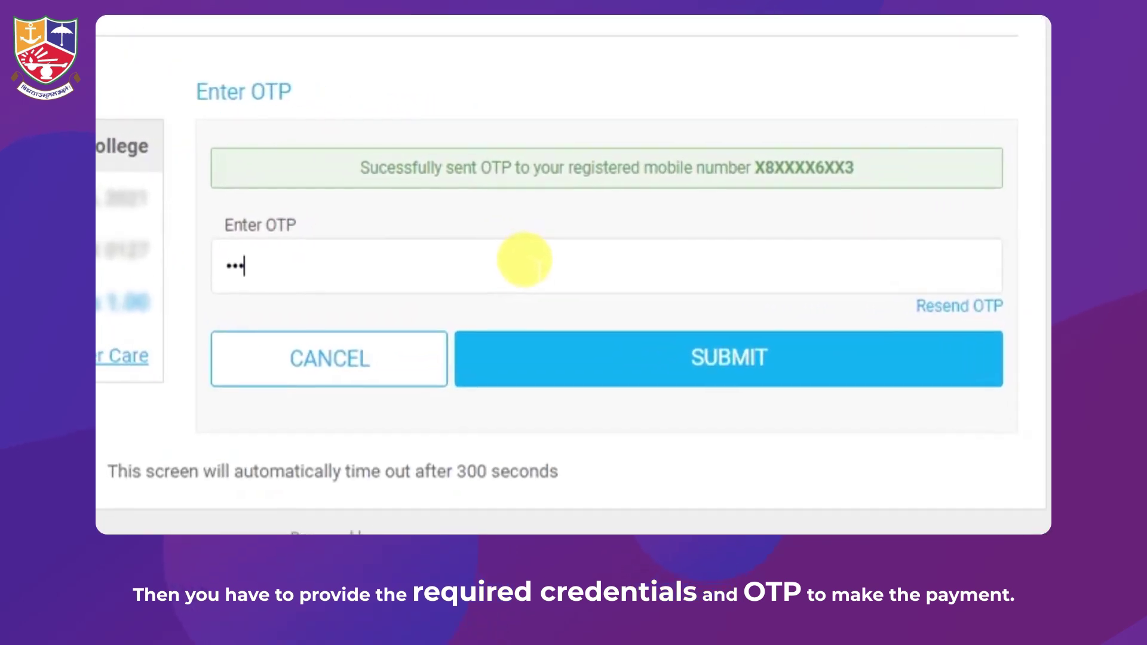
pyautogui.write('4')
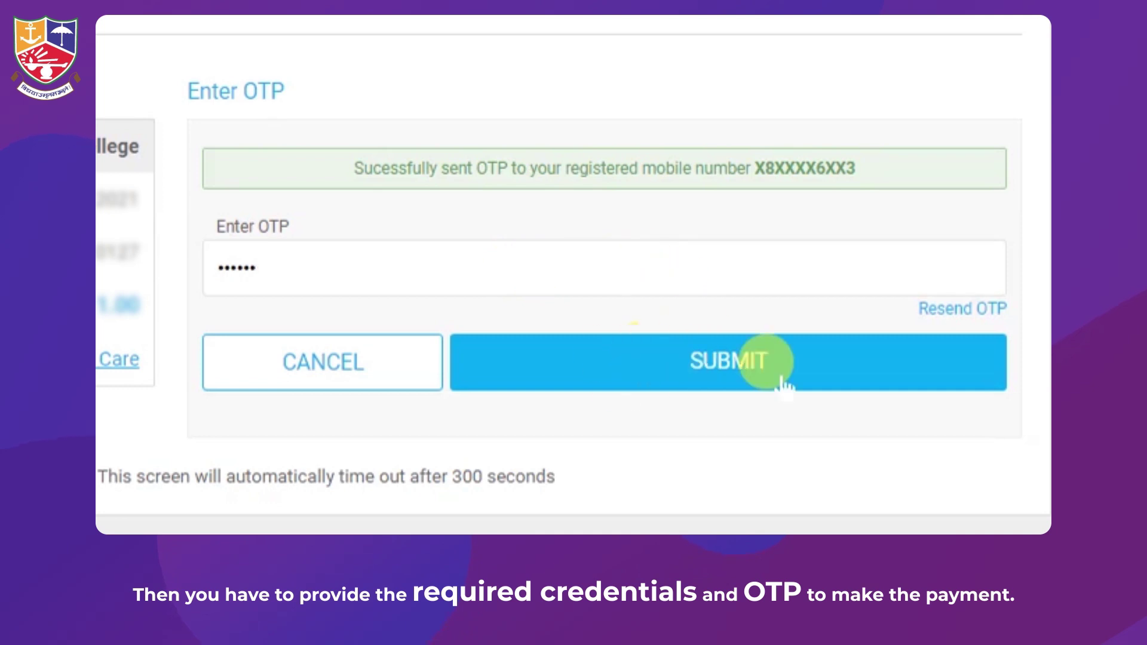
pyautogui.click(781, 377)
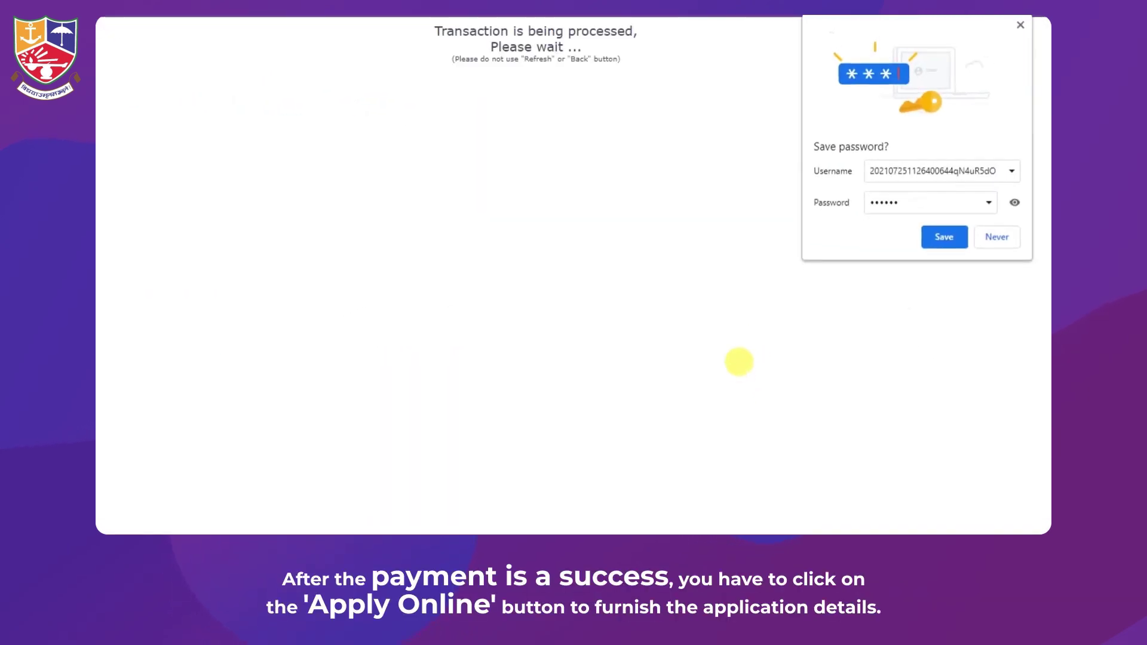
# Fill Basic Details: mother's name, gender Male, nationality Indian, domicile Kerala, religion No_Religion
pyautogui.click(997, 237)
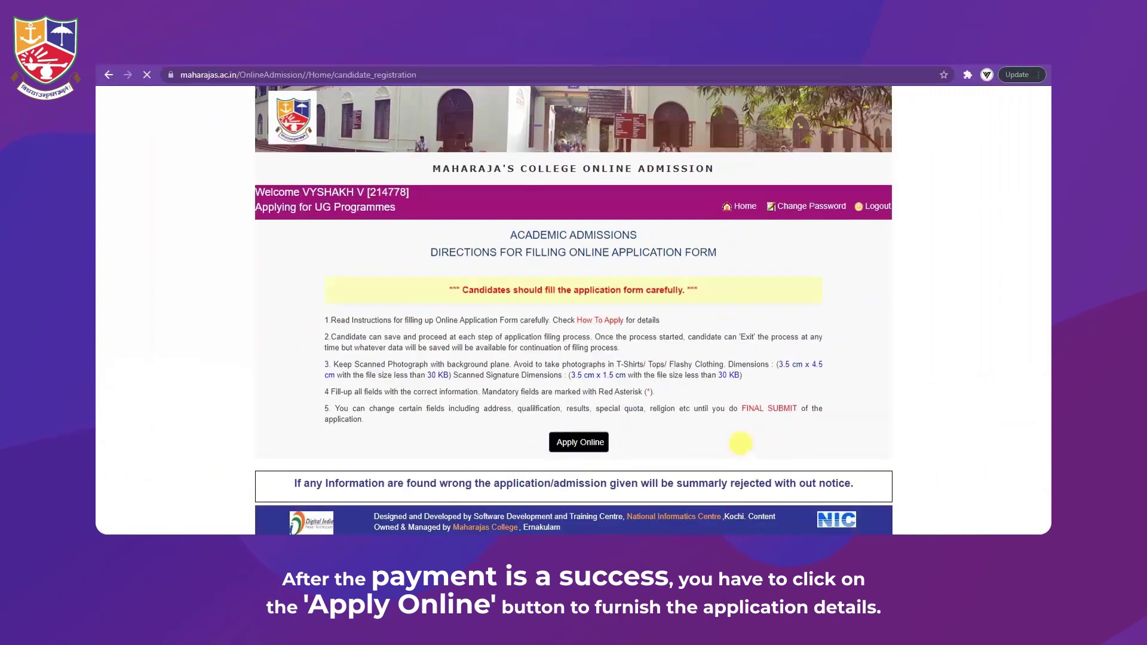
pyautogui.click(618, 287)
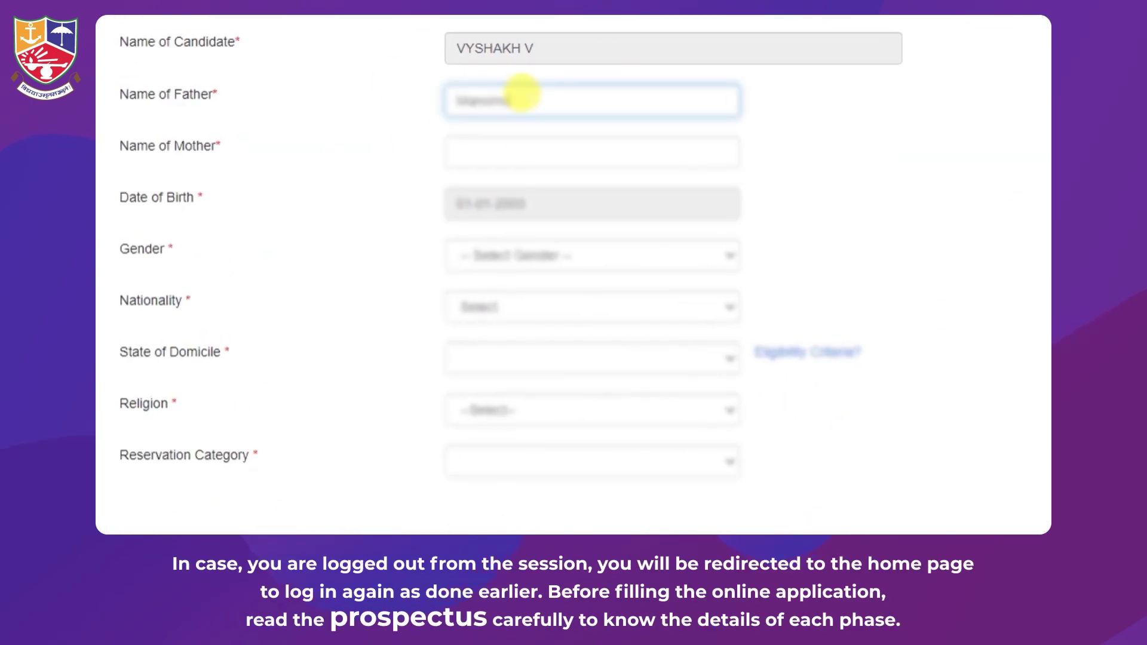
pyautogui.click(525, 142)
pyautogui.write('Sreeja P')
pyautogui.click(661, 257)
pyautogui.click(645, 297)
pyautogui.click(526, 307)
pyautogui.click(485, 344)
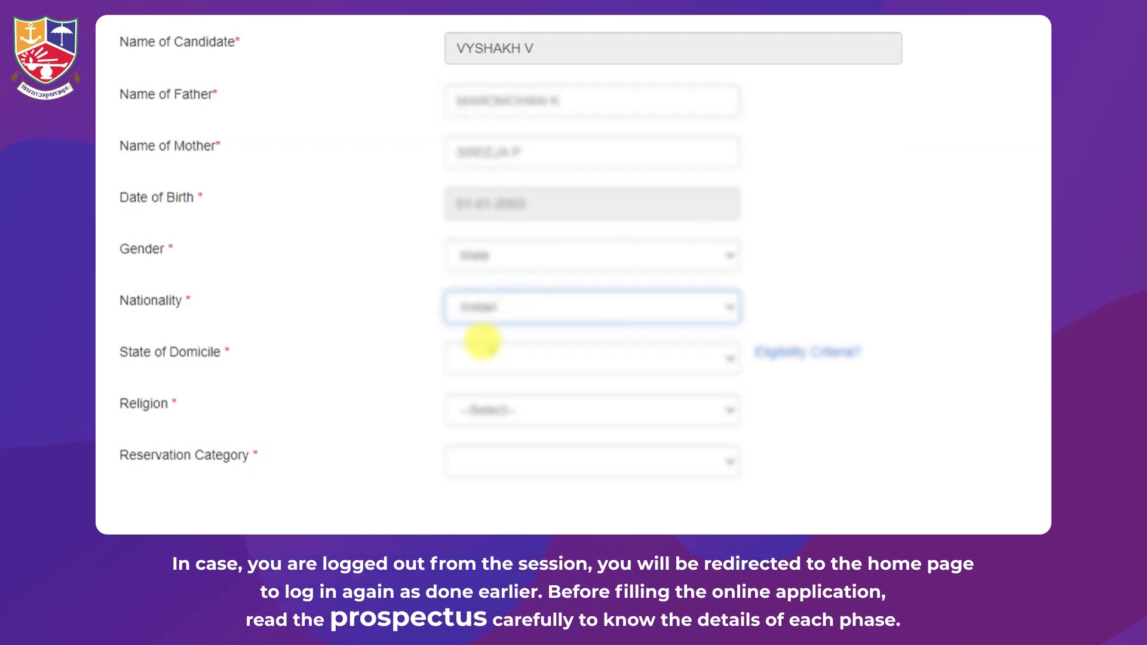
pyautogui.click(497, 354)
pyautogui.click(490, 352)
pyautogui.click(487, 408)
pyautogui.click(532, 410)
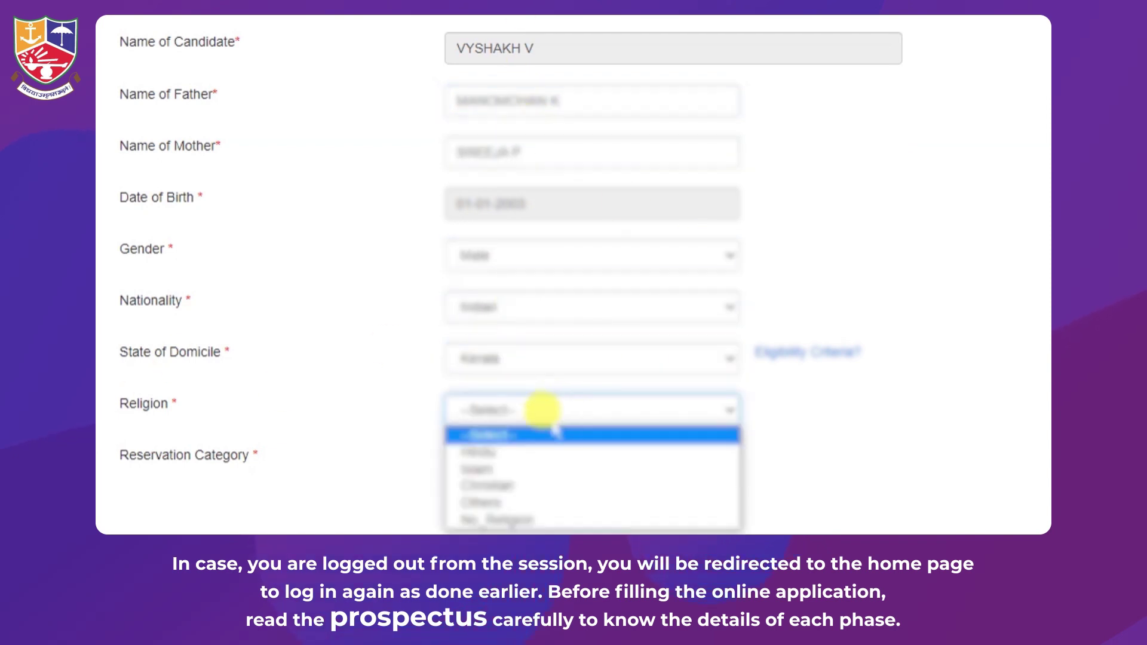
pyautogui.click(505, 518)
pyautogui.click(497, 493)
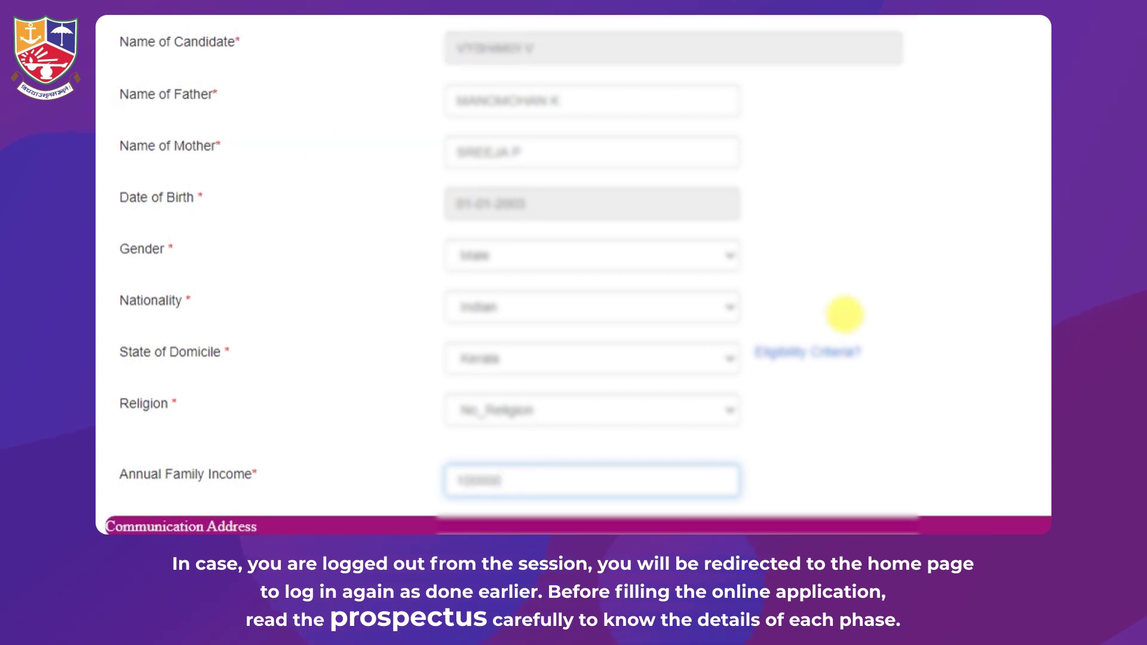
# Enter the communication address lines, post office and pin code, with state Kerala and district Kannur
pyautogui.press('Tab')
pyautogui.scroll(1, 495, 264)
pyautogui.click(532, 432)
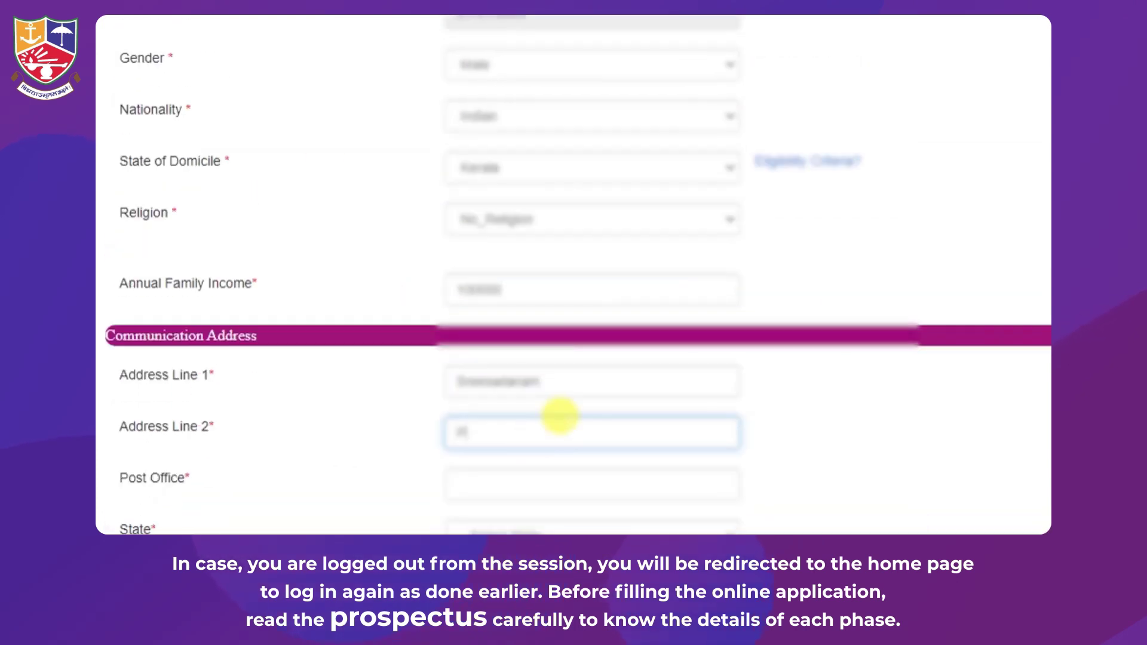
pyautogui.scroll(-2, 496, 263)
pyautogui.click(507, 280)
pyautogui.write('OP')
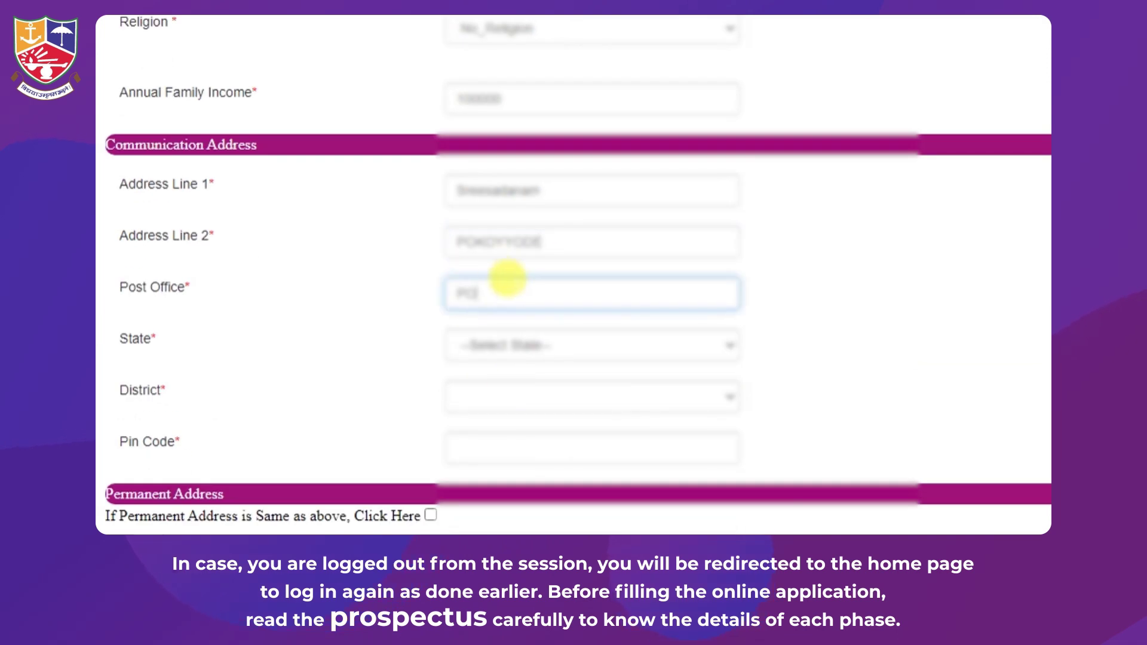
pyautogui.click(538, 345)
pyautogui.click(499, 266)
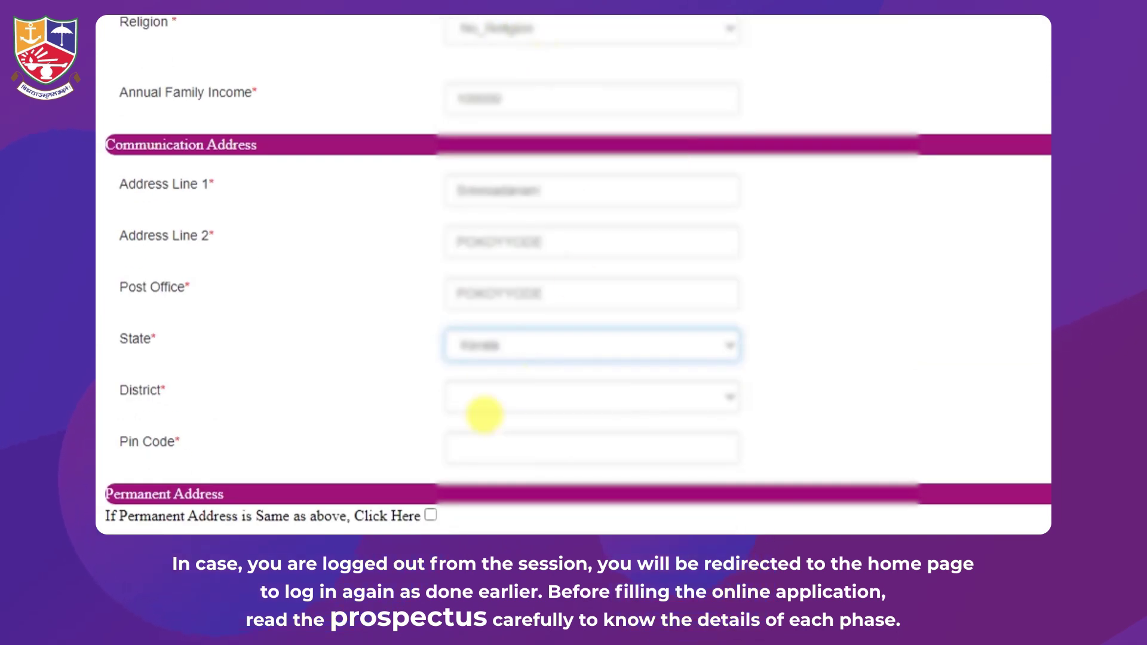
pyautogui.click(490, 399)
pyautogui.click(508, 490)
pyautogui.click(555, 448)
pyautogui.write('670621')
# Make the permanent address the same as the communication address and enter the parent's mobile number
pyautogui.scroll(-4, 575, 399)
pyautogui.click(648, 168)
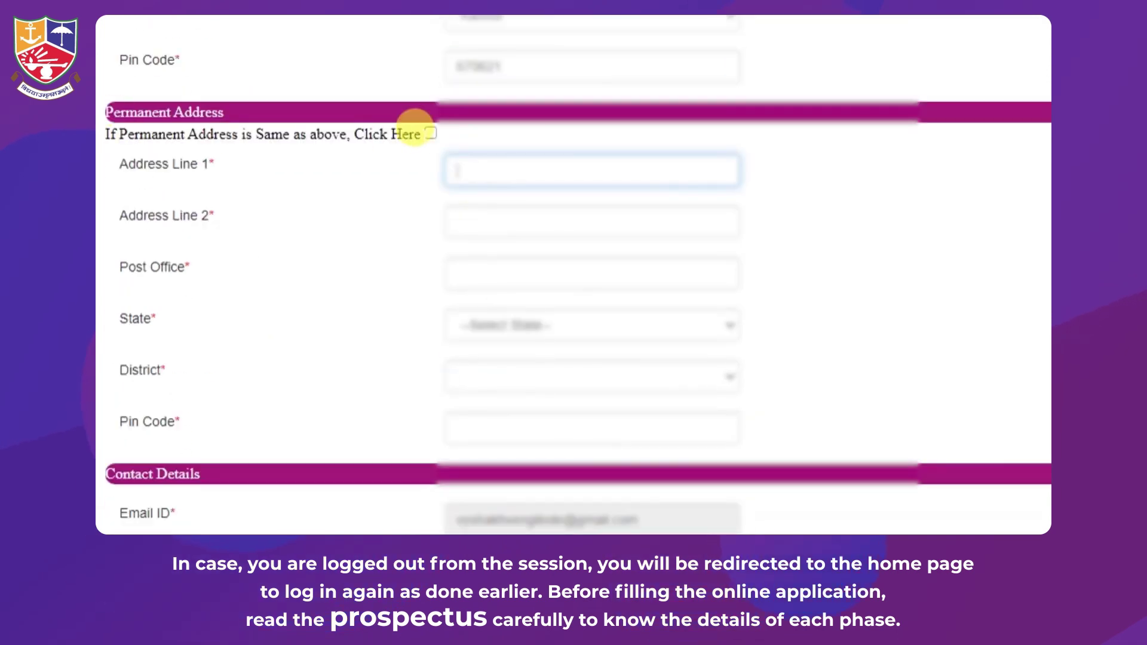
pyautogui.click(430, 133)
pyautogui.scroll(-3, 562, 180)
pyautogui.click(541, 226)
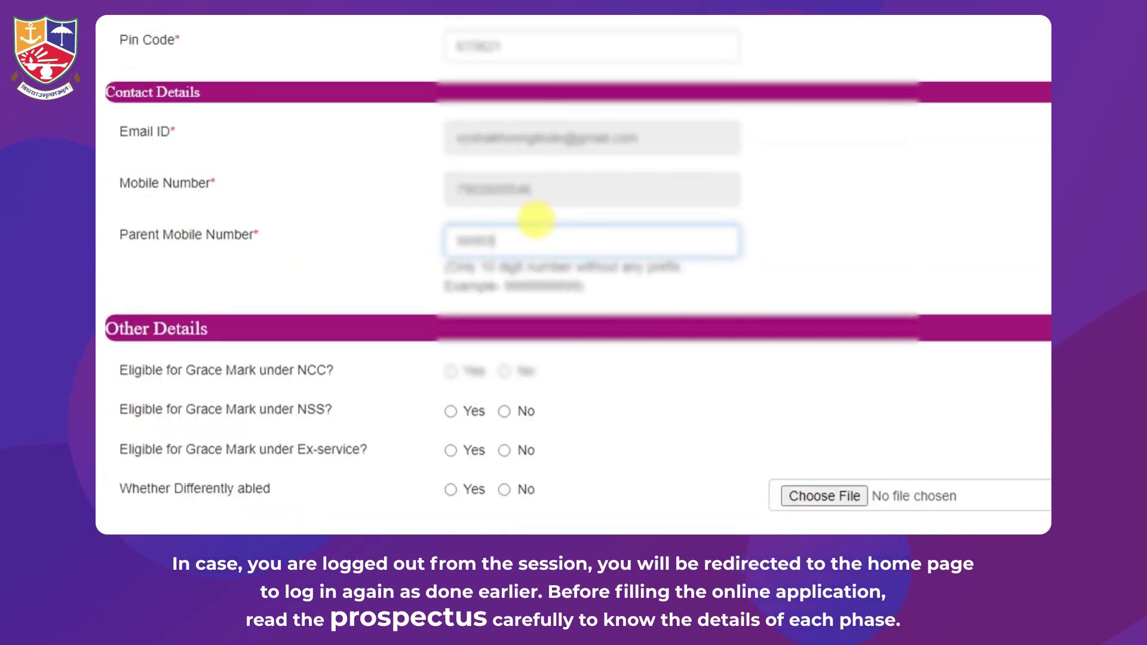
pyautogui.scroll(-3, 543, 245)
# Answer No for NSS, Ex-service, Sports Quota and Cultural Quota, then save the details
pyautogui.click(449, 141)
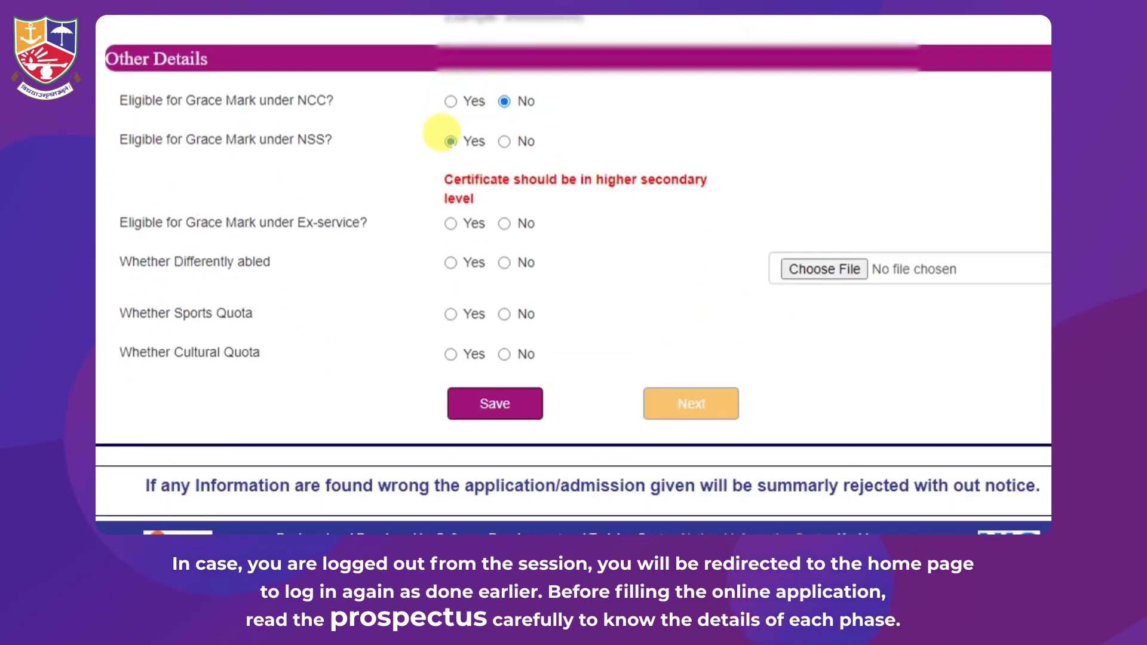
pyautogui.click(505, 141)
pyautogui.click(451, 180)
pyautogui.click(669, 226)
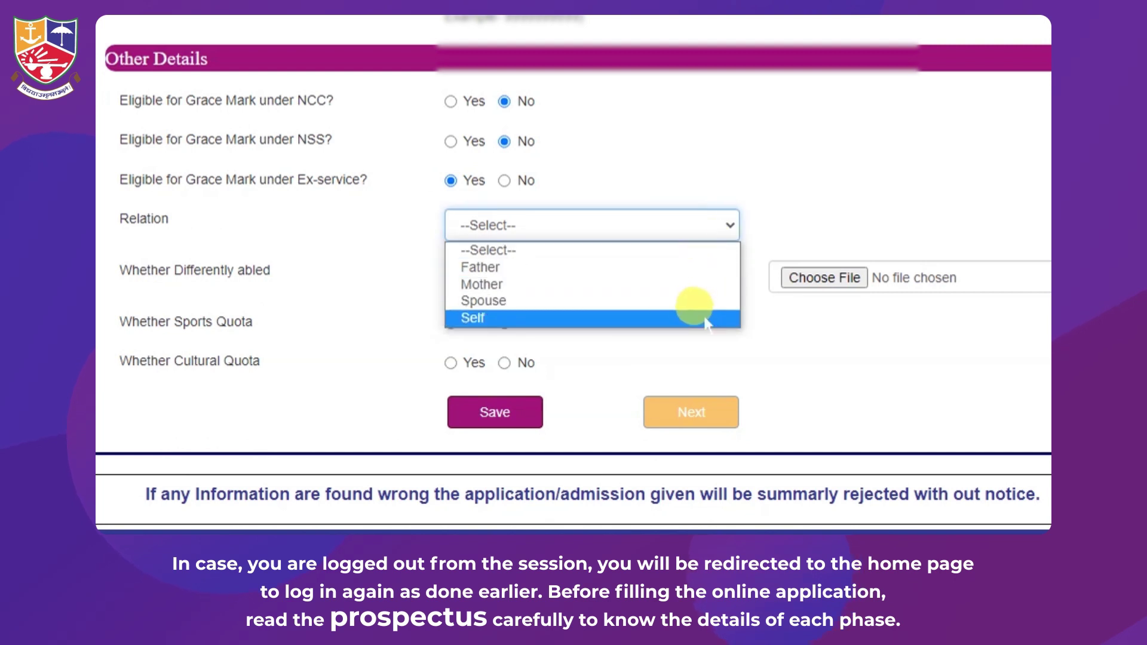
pyautogui.click(504, 181)
pyautogui.click(451, 269)
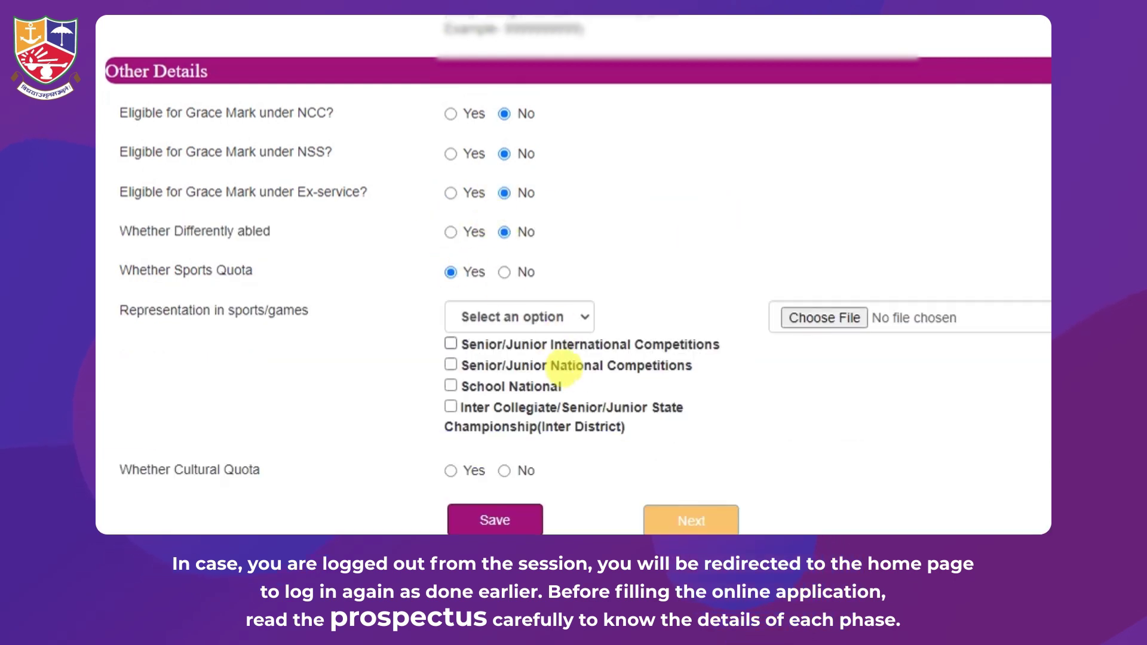
pyautogui.click(504, 272)
pyautogui.click(451, 307)
pyautogui.scroll(-2, 537, 239)
pyautogui.click(523, 215)
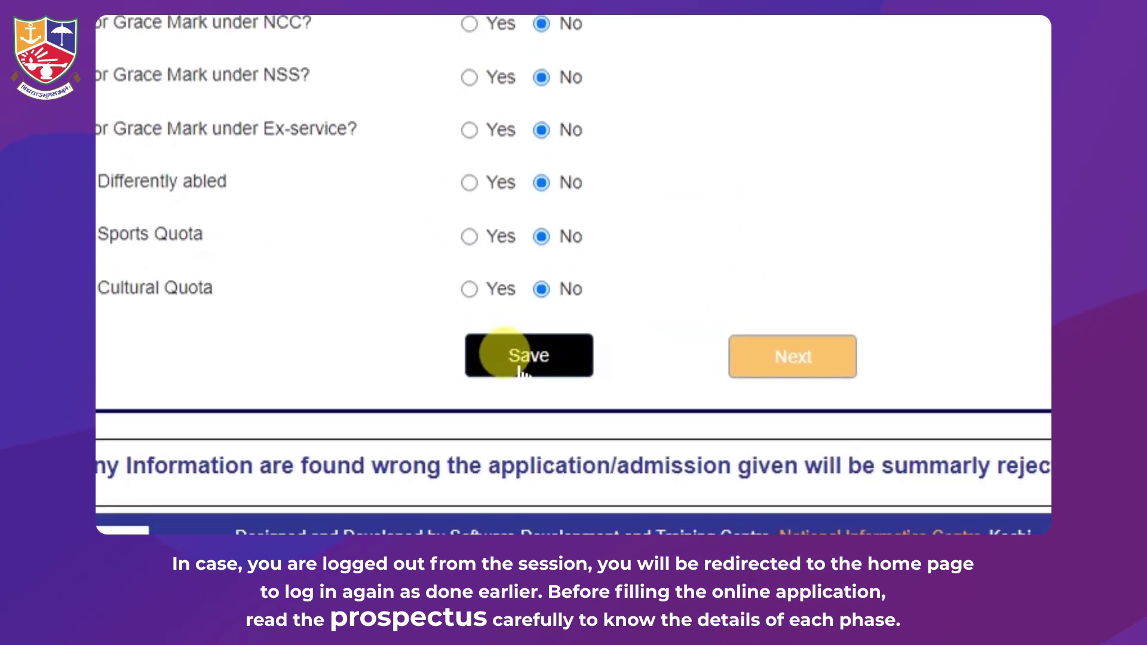
pyautogui.click(627, 106)
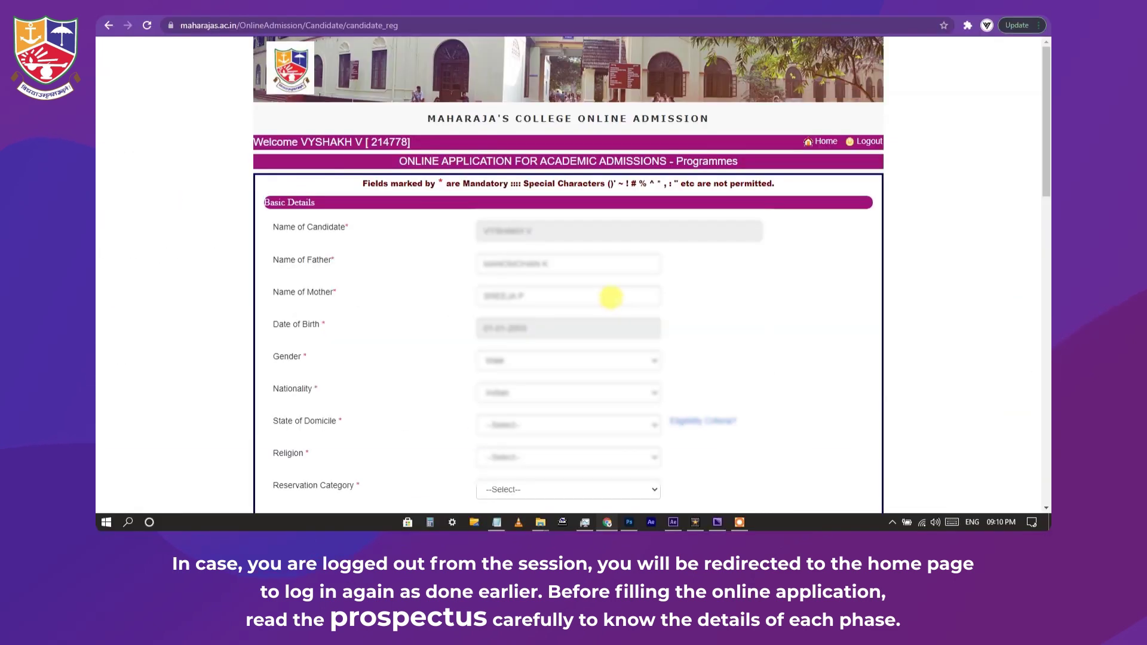
pyautogui.scroll(-10, 609, 299)
pyautogui.scroll(-7, 609, 297)
# Upload photo.jpg as the candidate's photograph
pyautogui.click(625, 406)
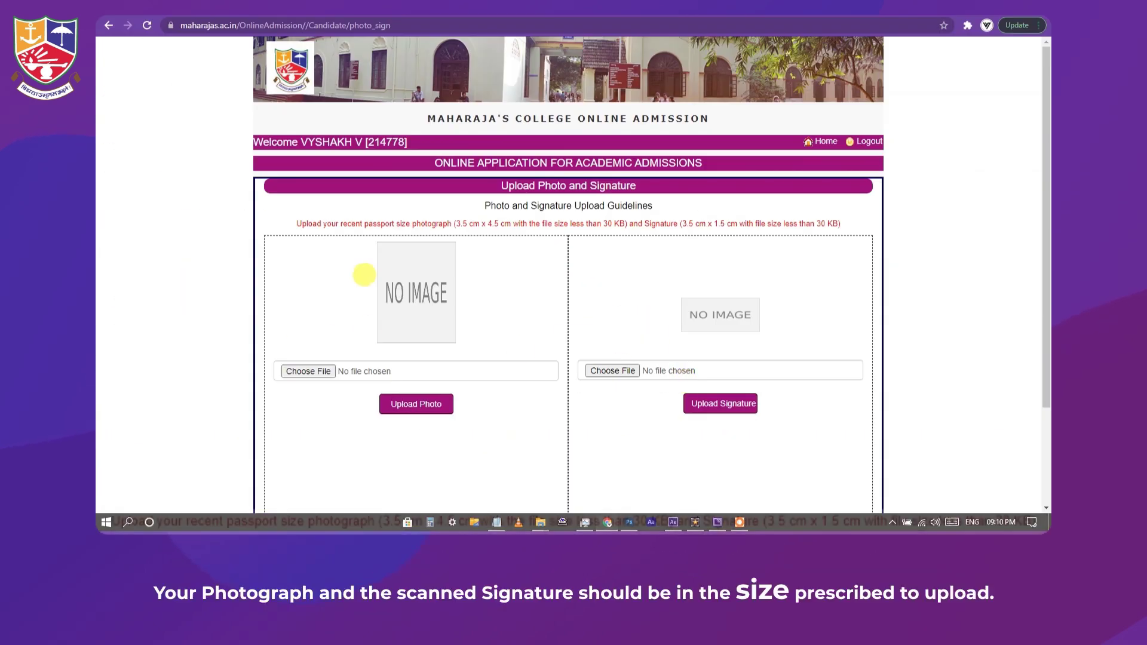
pyautogui.click(394, 412)
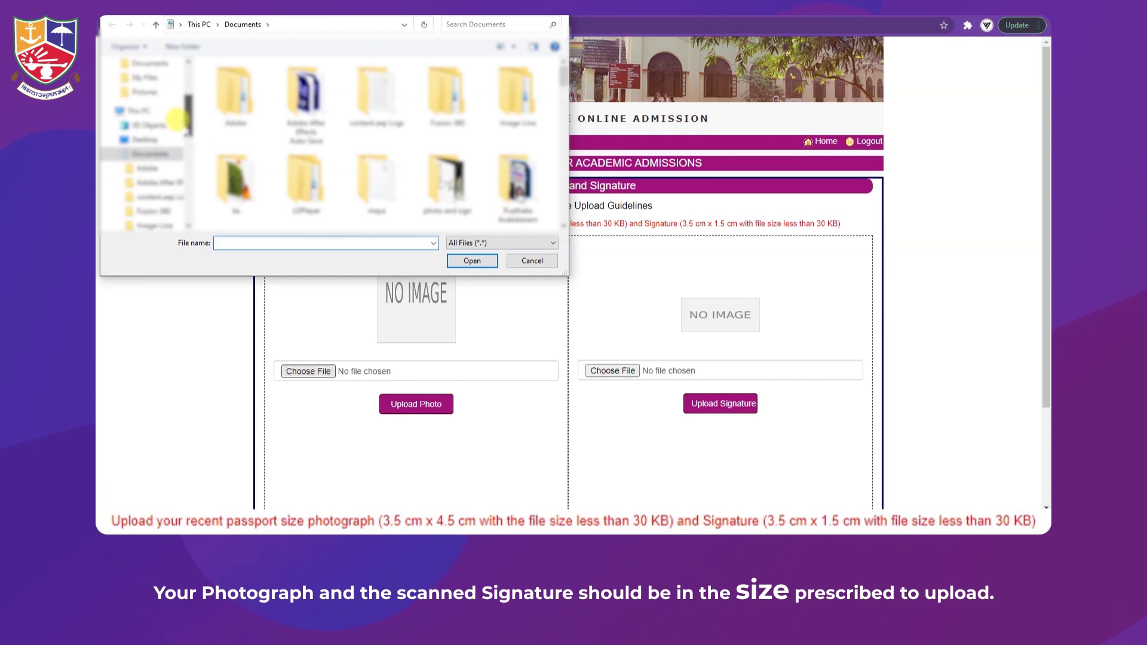
pyautogui.scroll(2, 146, 149)
pyautogui.click(145, 126)
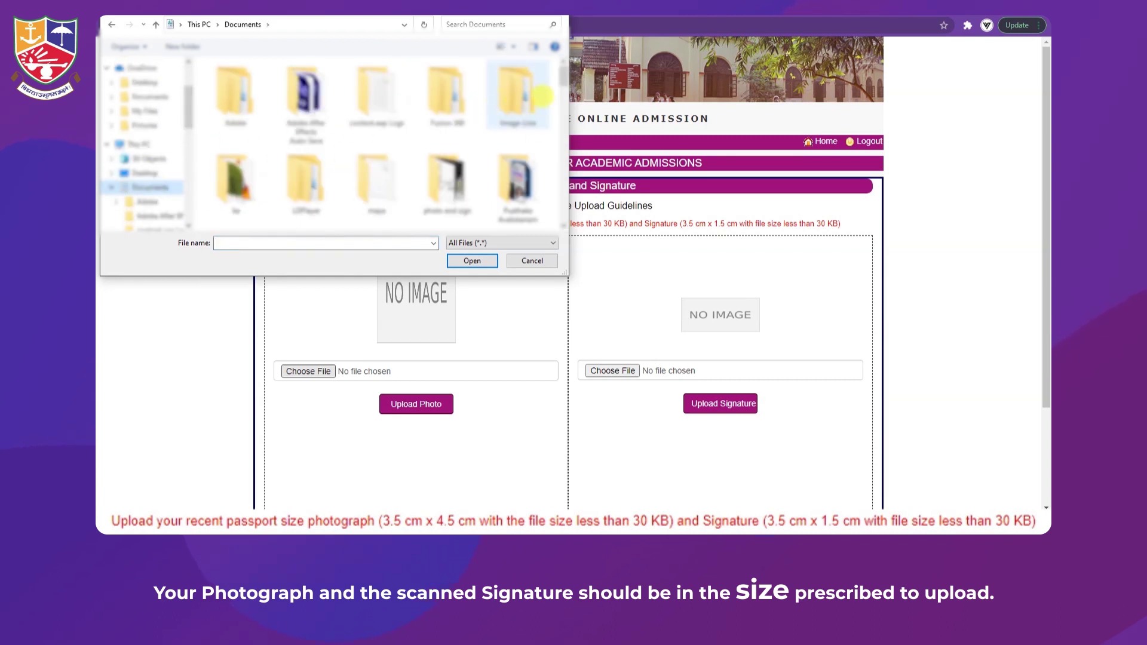
pyautogui.doubleClick(518, 94)
pyautogui.click(235, 99)
pyautogui.click(472, 260)
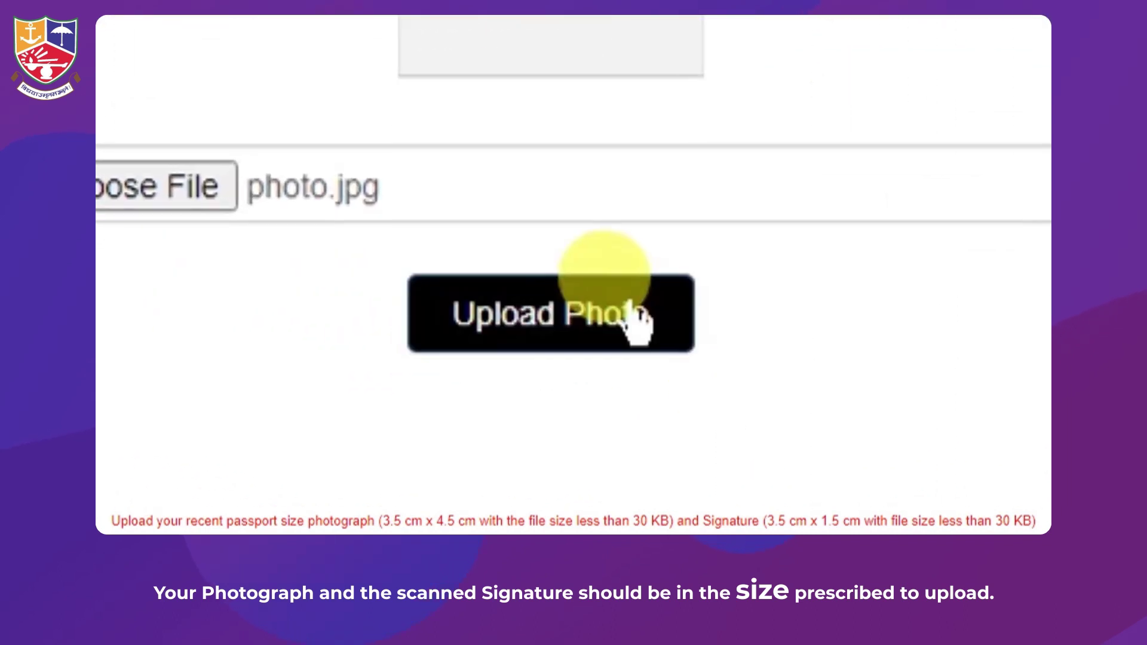
pyautogui.click(638, 326)
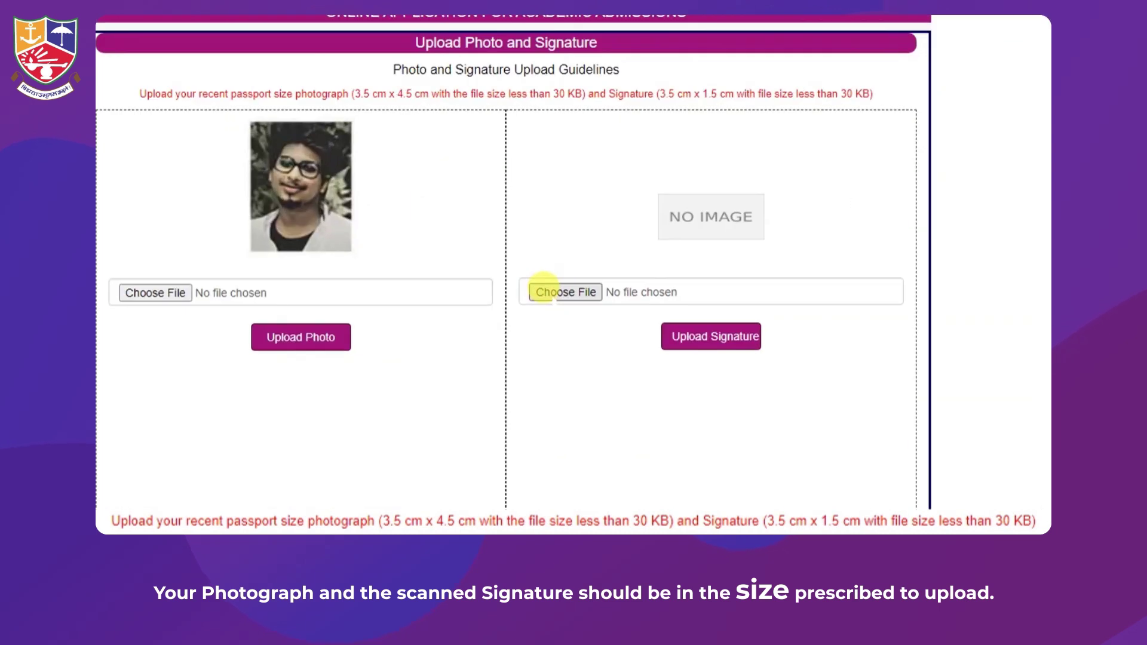
# Upload sign.jpg as the signature, acknowledge the success message, and continue to marks entry
pyautogui.click(317, 233)
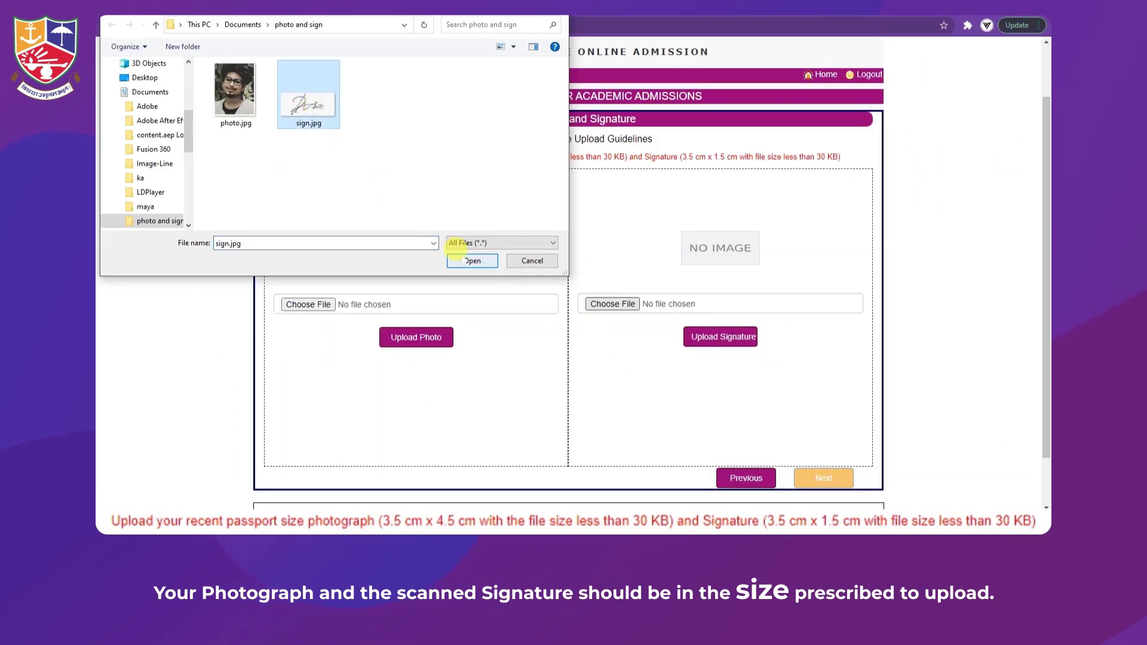
pyautogui.click(461, 257)
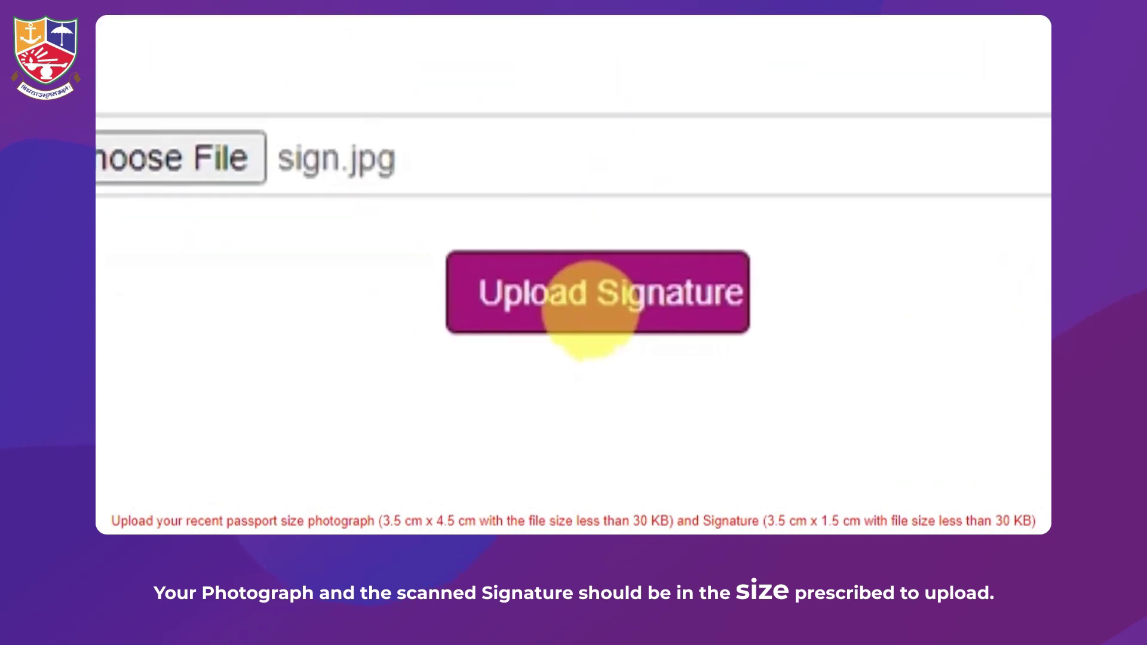
pyautogui.click(717, 338)
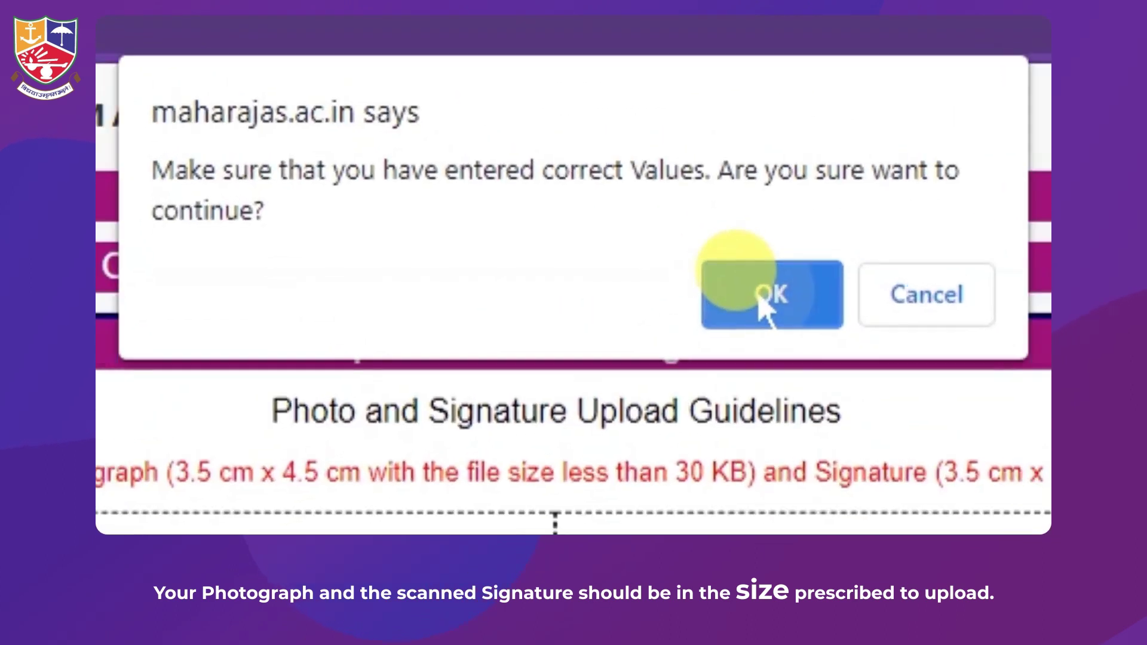
pyautogui.click(765, 299)
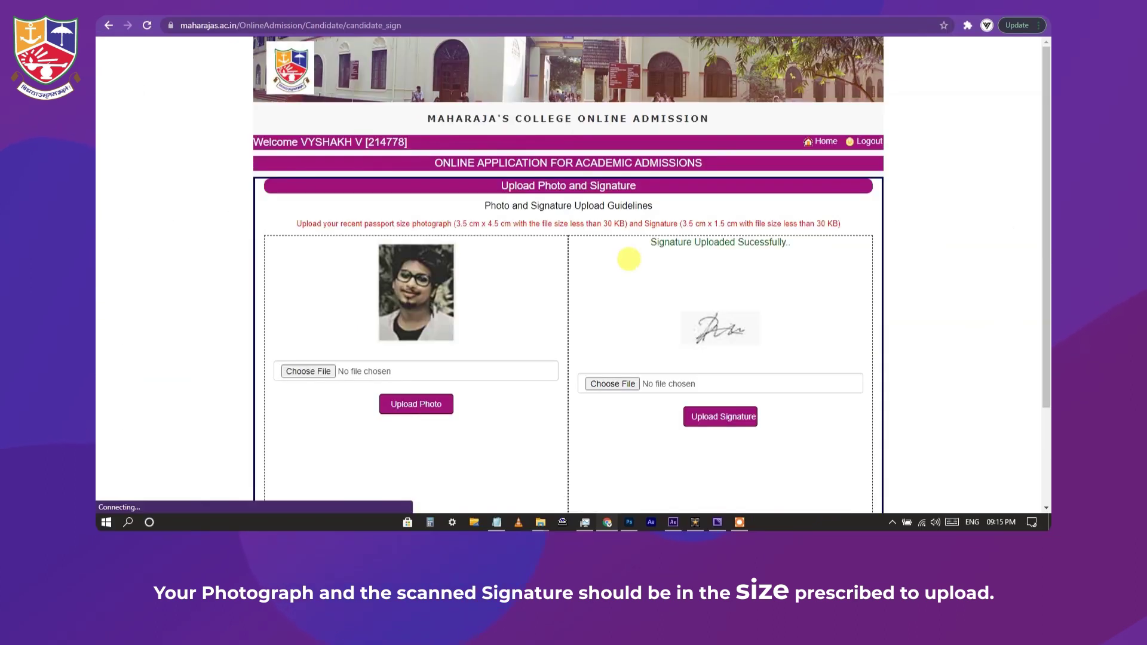
pyautogui.scroll(-1, 755, 270)
pyautogui.click(824, 485)
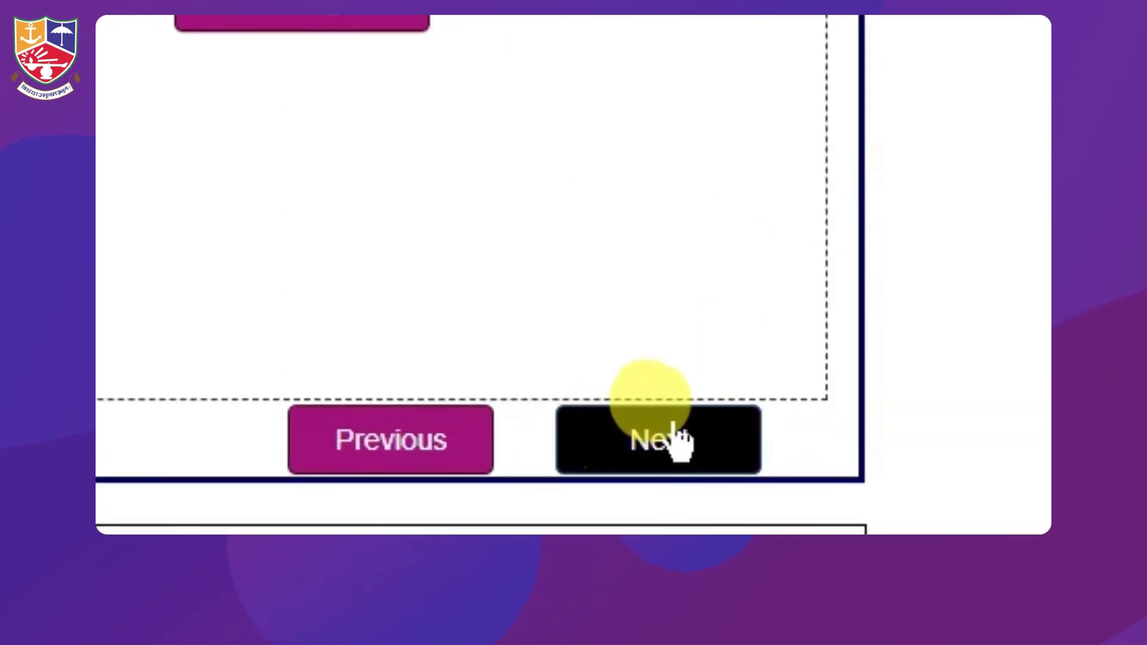
# Set the qualifying examination to CBSE with 364 total marks, 1 attempt, and Science stream
pyautogui.click(652, 194)
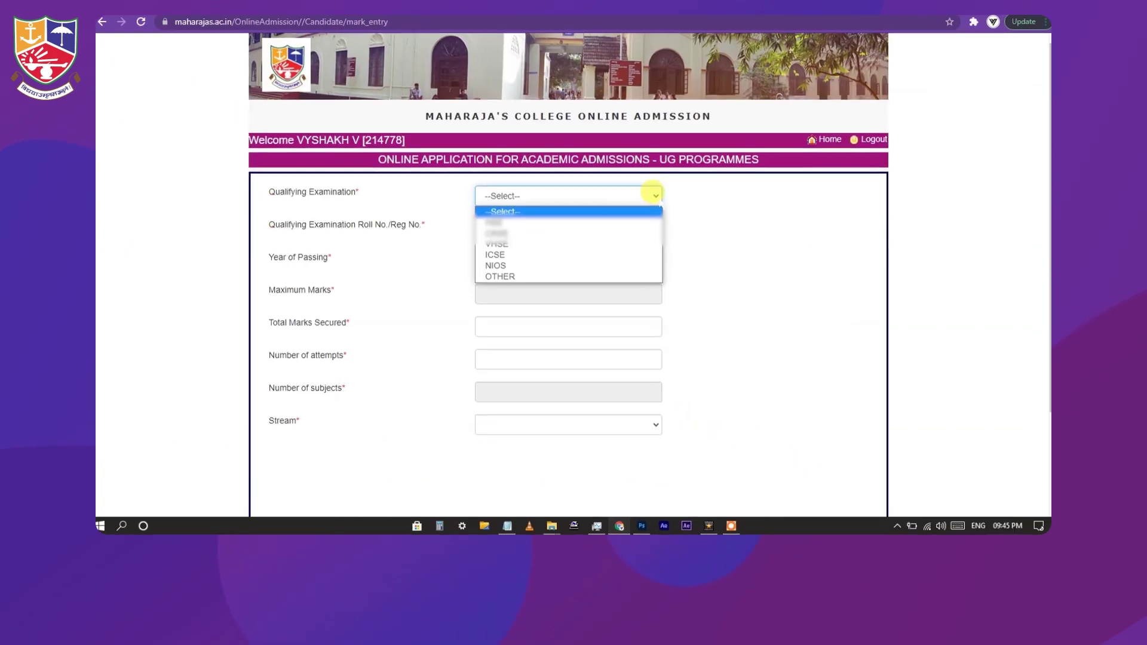
pyautogui.click(651, 233)
pyautogui.click(591, 227)
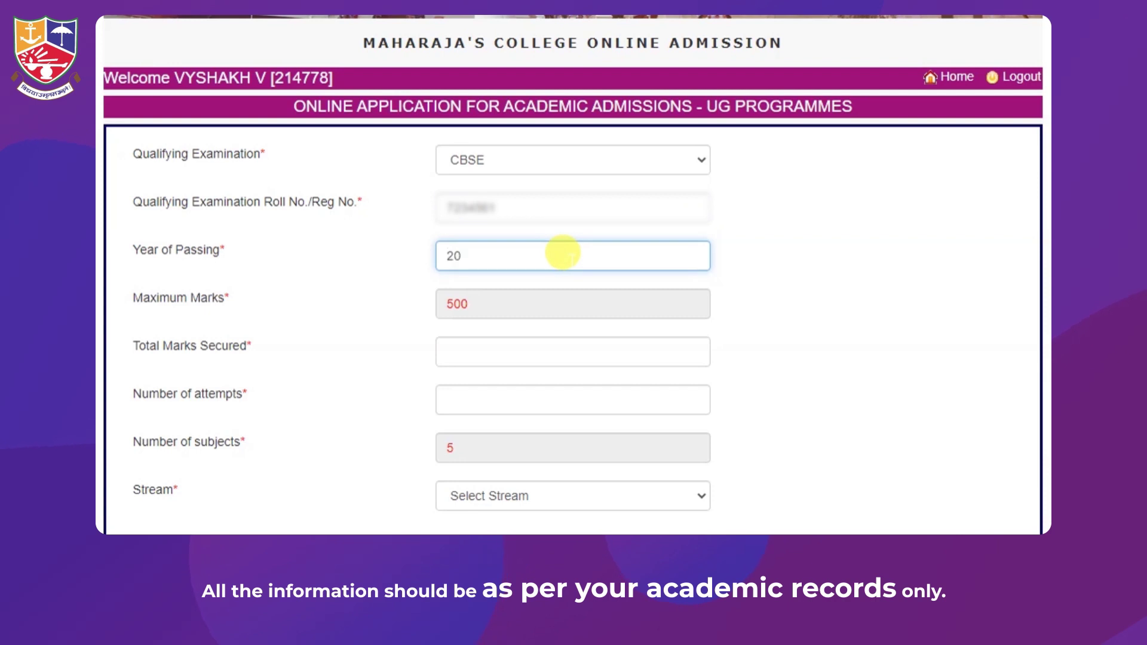
pyautogui.click(529, 346)
pyautogui.write('364')
pyautogui.click(532, 395)
pyautogui.write('1')
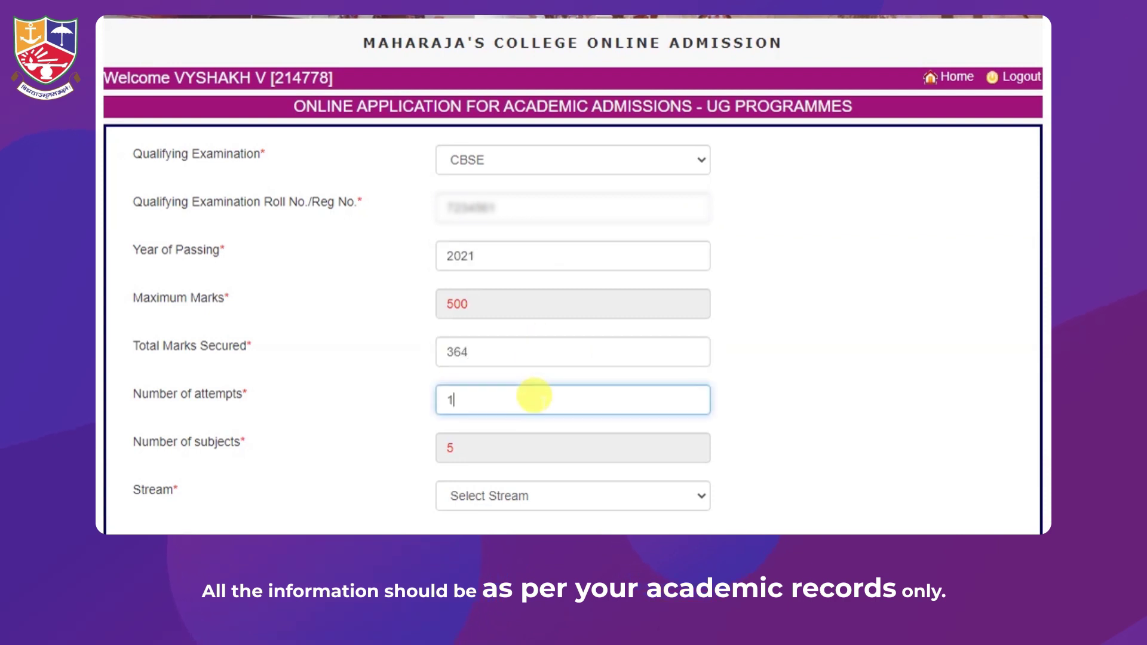
pyautogui.scroll(-2, 598, 418)
pyautogui.click(666, 404)
pyautogui.click(657, 458)
# Add English Core and Physics to the selected subjects
pyautogui.scroll(-5, 801, 439)
pyautogui.scroll(-1, 808, 447)
pyautogui.scroll(-5, 227, 287)
pyautogui.click(227, 290)
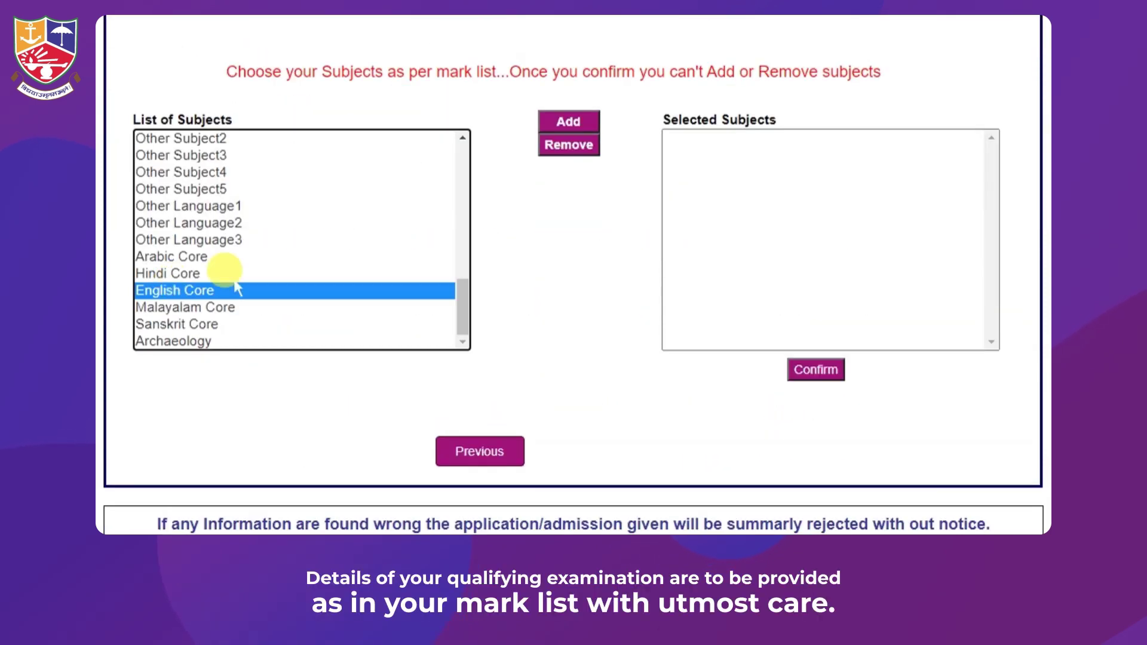
pyautogui.click(570, 125)
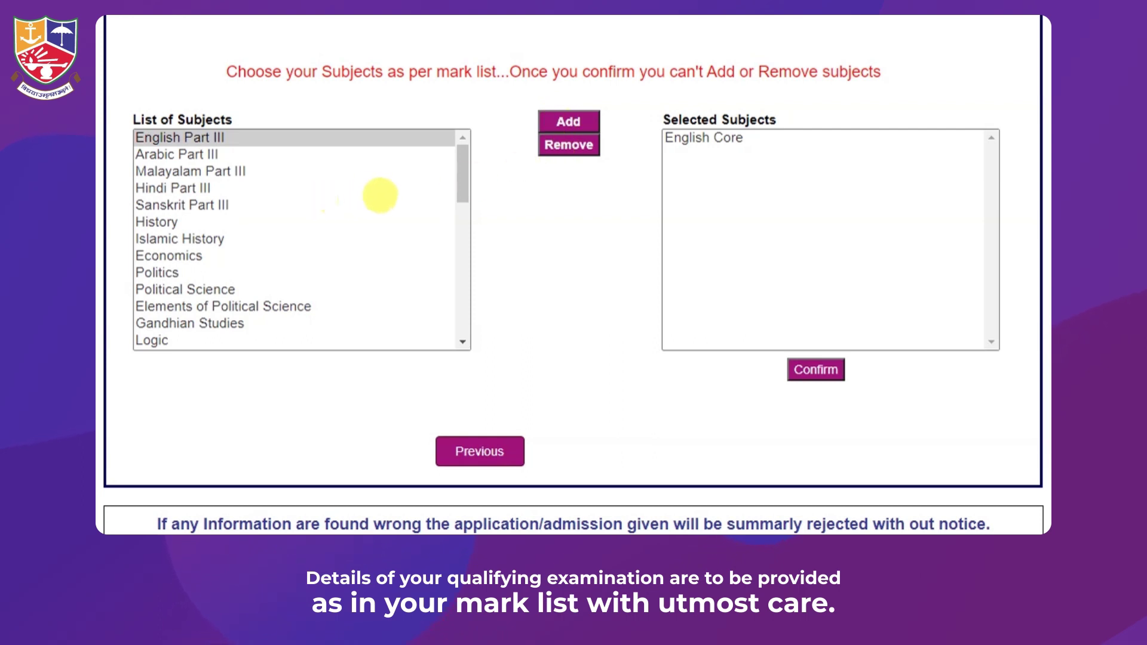
pyautogui.scroll(-2, 383, 195)
pyautogui.scroll(-9, 270, 215)
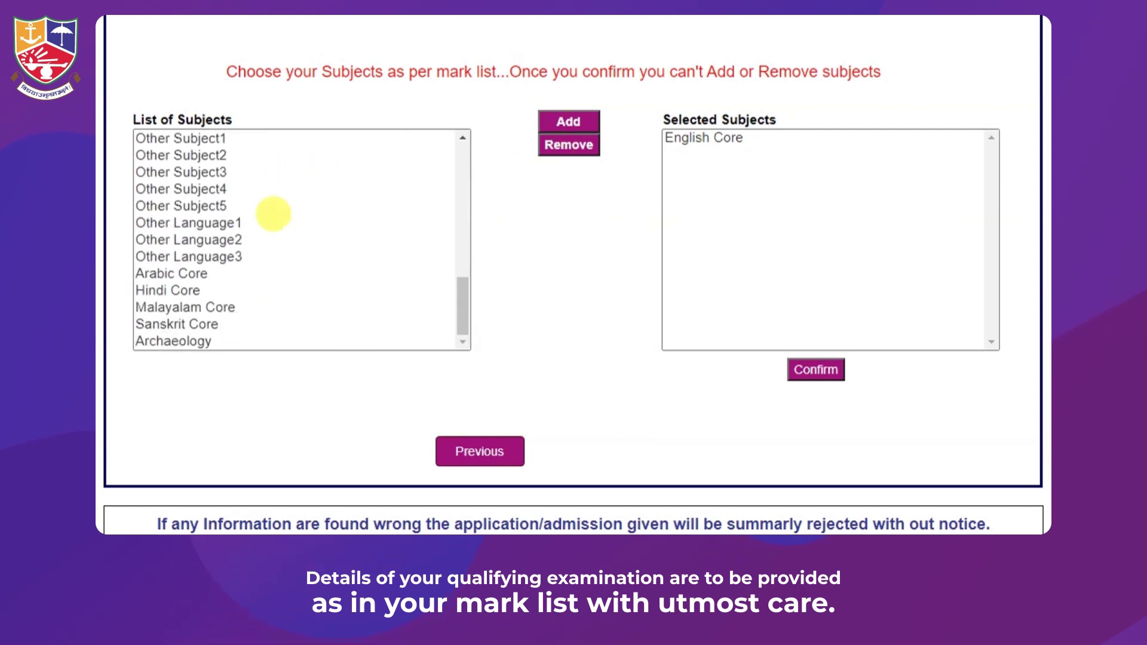
pyautogui.scroll(4, 269, 217)
pyautogui.scroll(8, 329, 221)
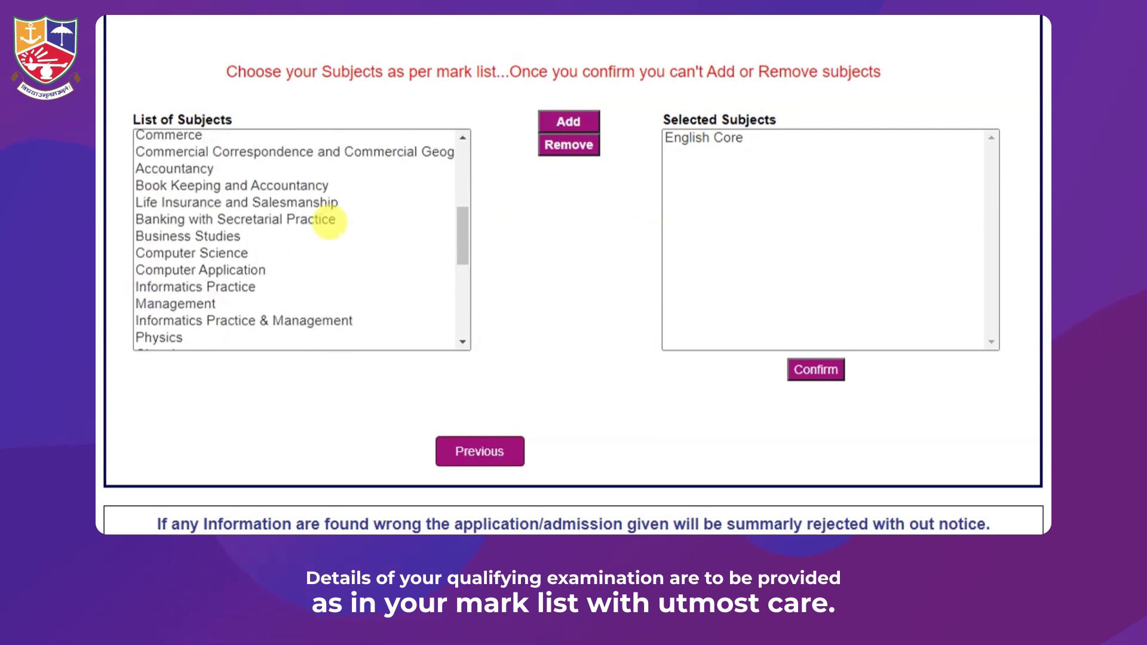
pyautogui.scroll(-6, 251, 227)
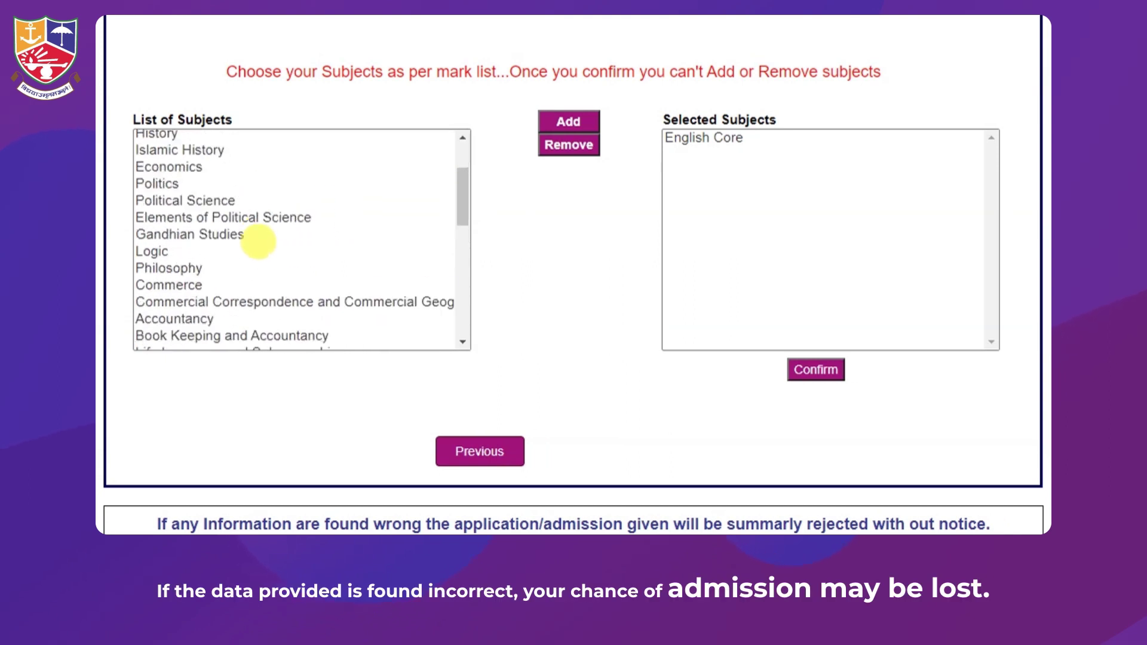
pyautogui.click(149, 309)
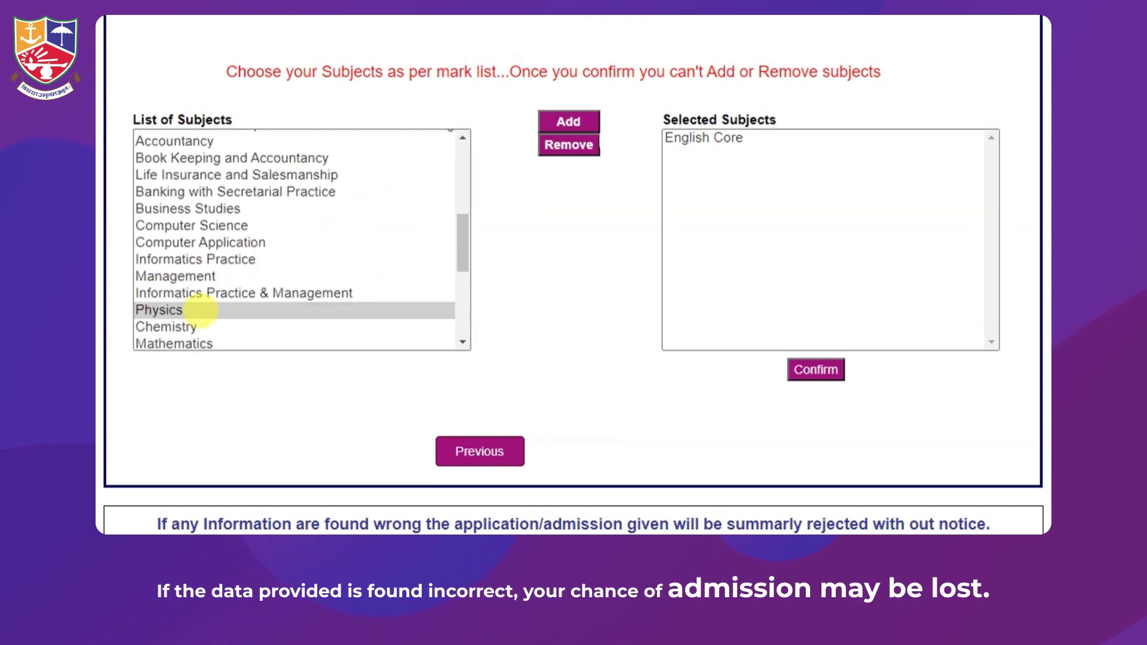
pyautogui.click(200, 310)
pyautogui.click(566, 122)
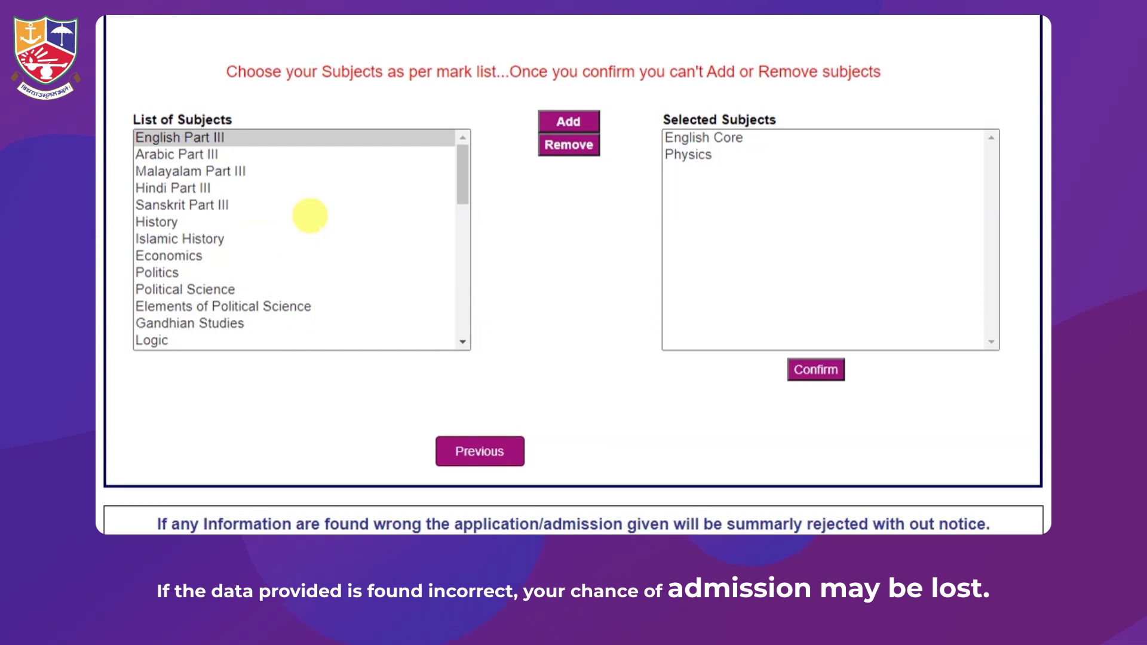
# Add Chemistry, Biology and Mathematics to the selected subjects
pyautogui.scroll(-6, 298, 228)
pyautogui.click(197, 309)
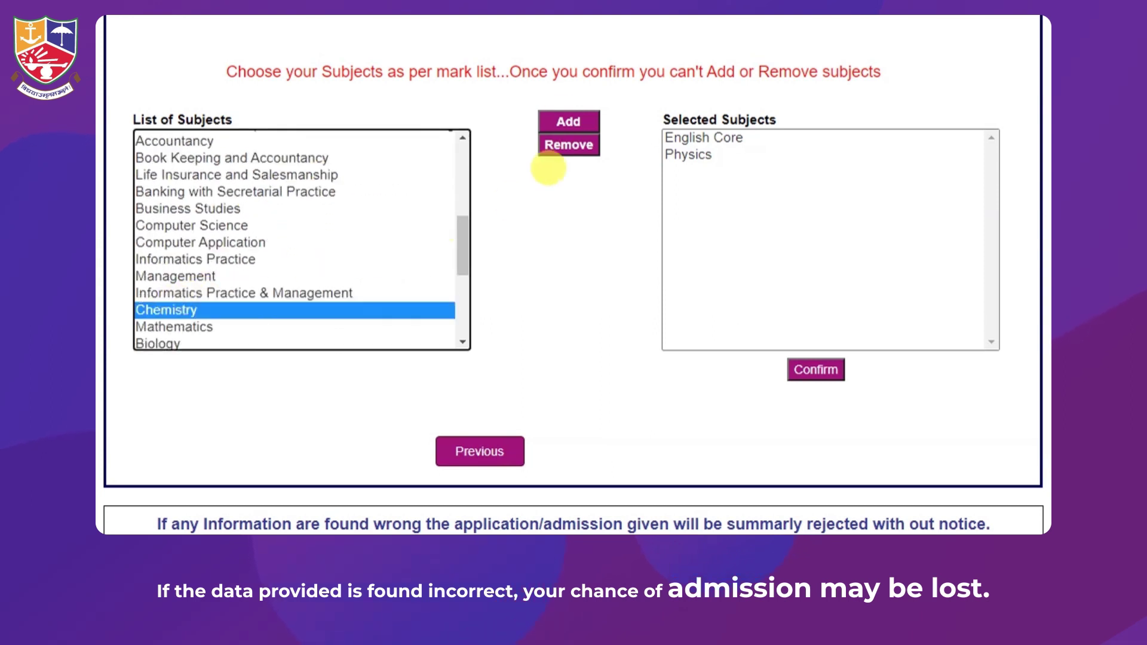
pyautogui.click(559, 122)
pyautogui.scroll(-7, 326, 237)
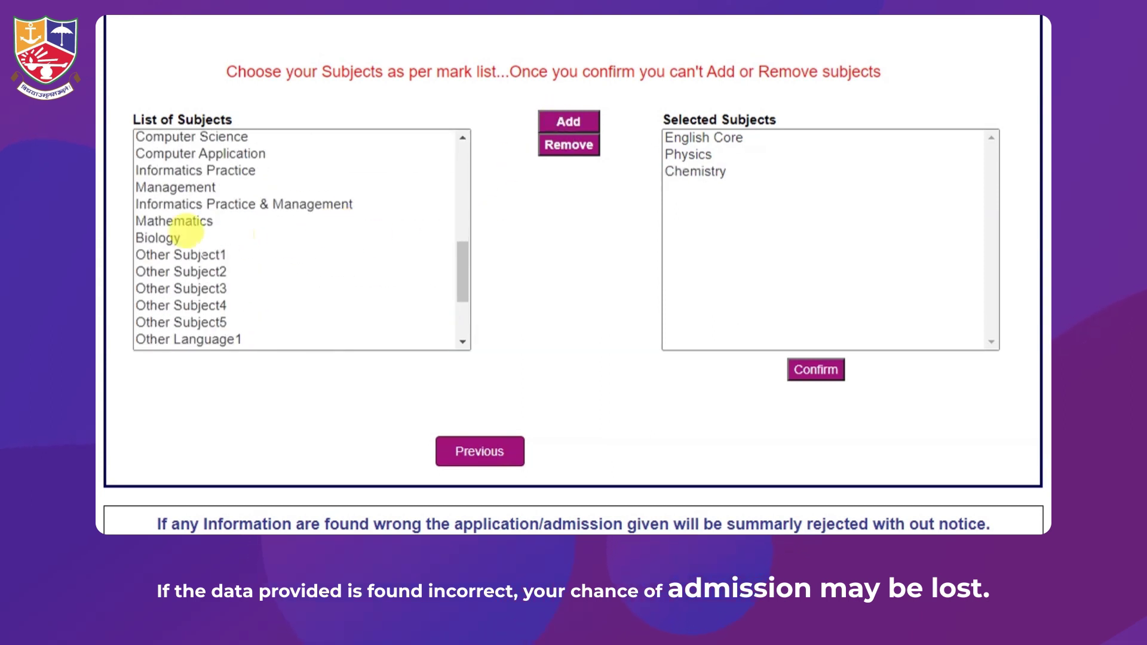
pyautogui.click(182, 237)
pyautogui.click(568, 122)
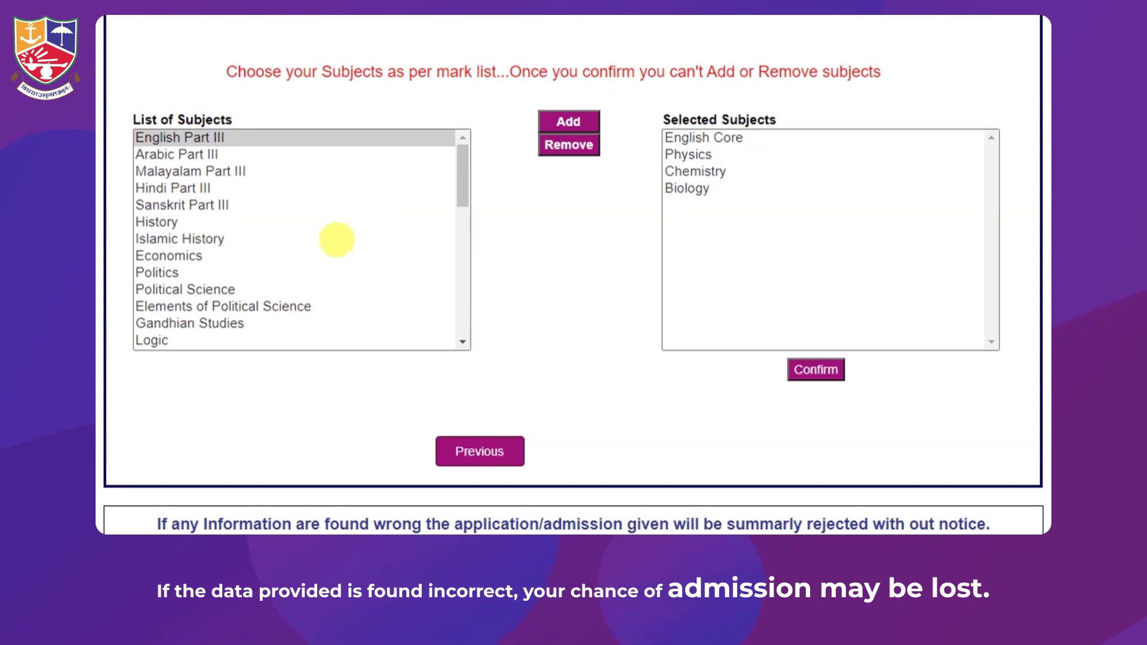
pyautogui.scroll(-5, 339, 238)
pyautogui.scroll(-4, 365, 298)
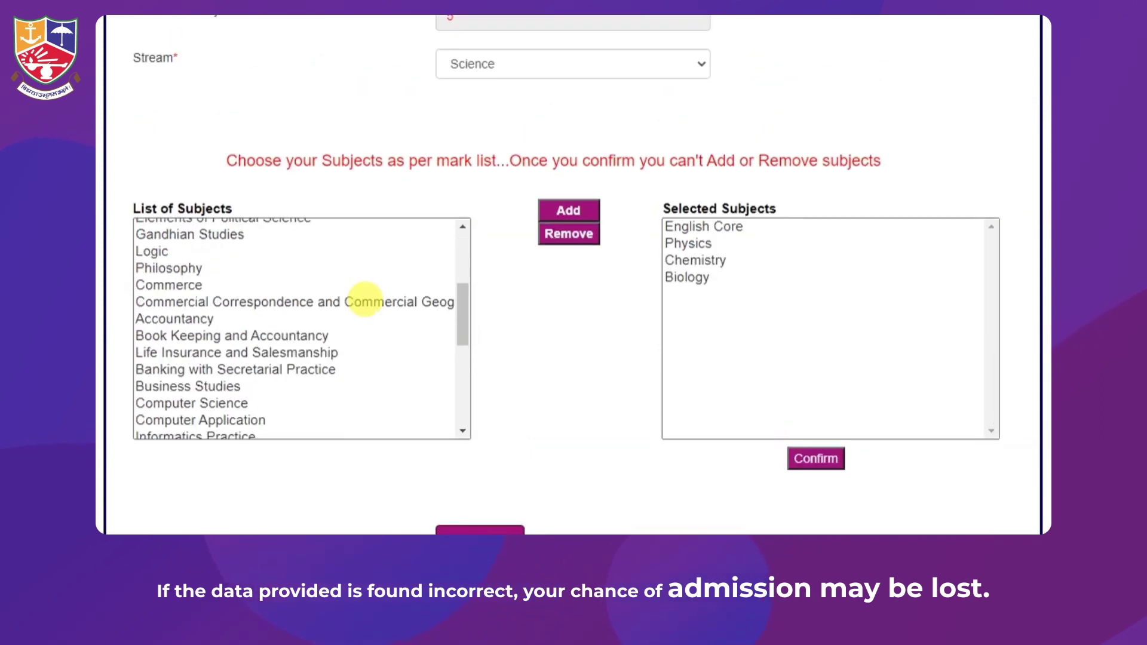
pyautogui.click(179, 398)
pyautogui.click(565, 211)
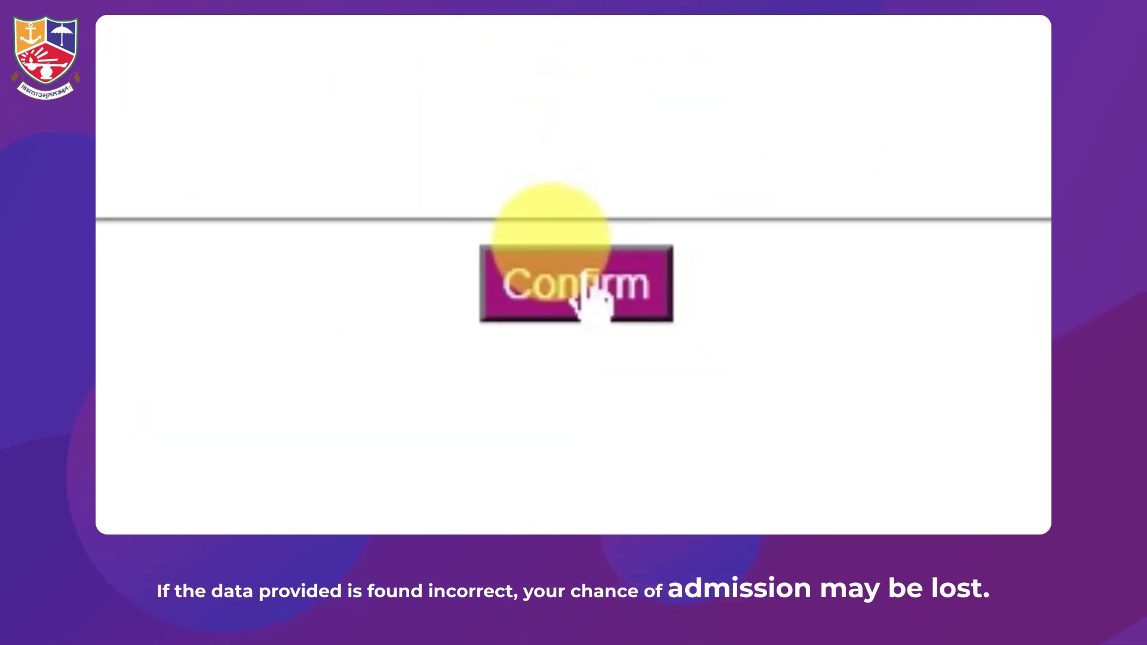
# Confirm the five-subject list, acknowledge the alert, and save the qualification details
pyautogui.click(591, 302)
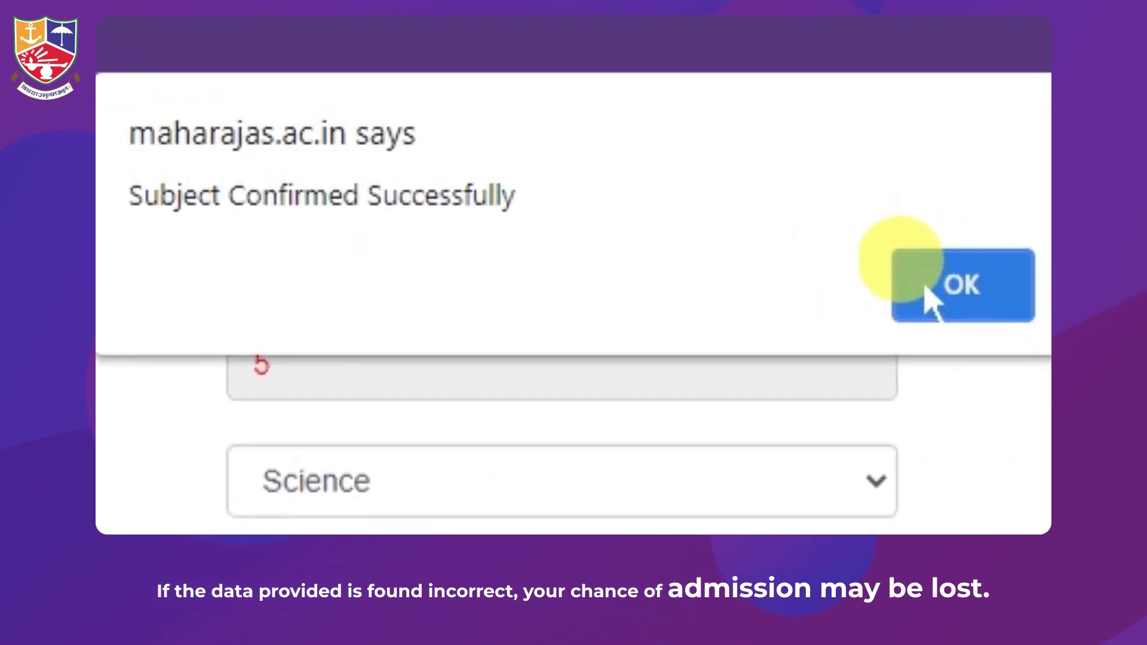
pyautogui.click(930, 299)
pyautogui.click(576, 494)
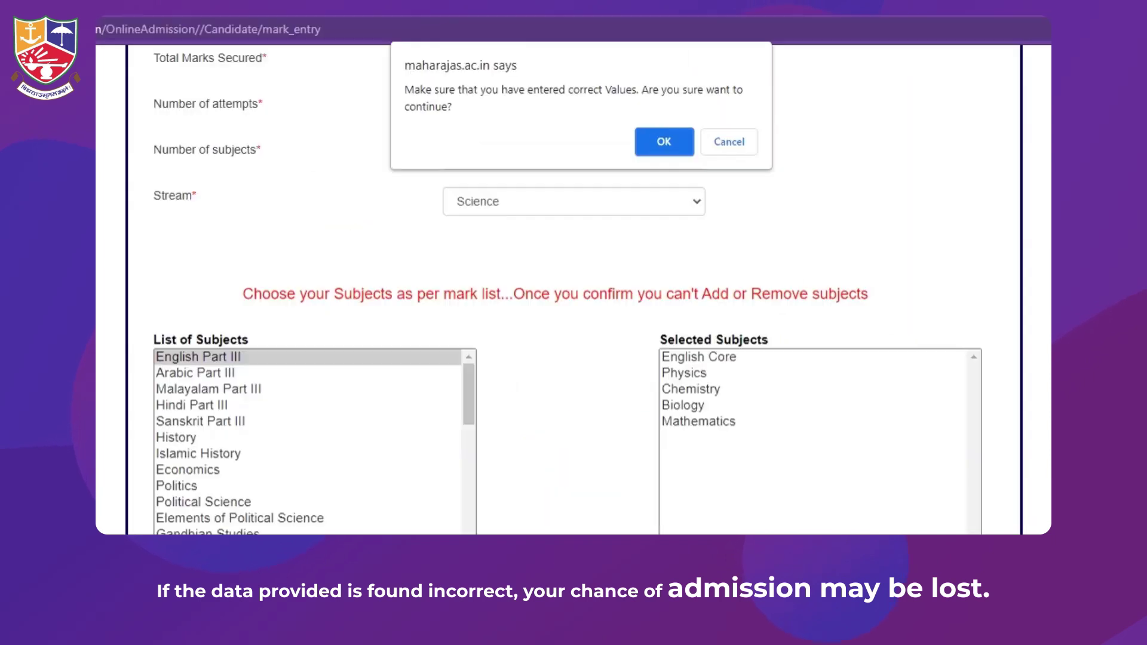
# Enter obtained marks 68, 69, 59, 74 and 94 (total 364) and submit them
pyautogui.click(669, 138)
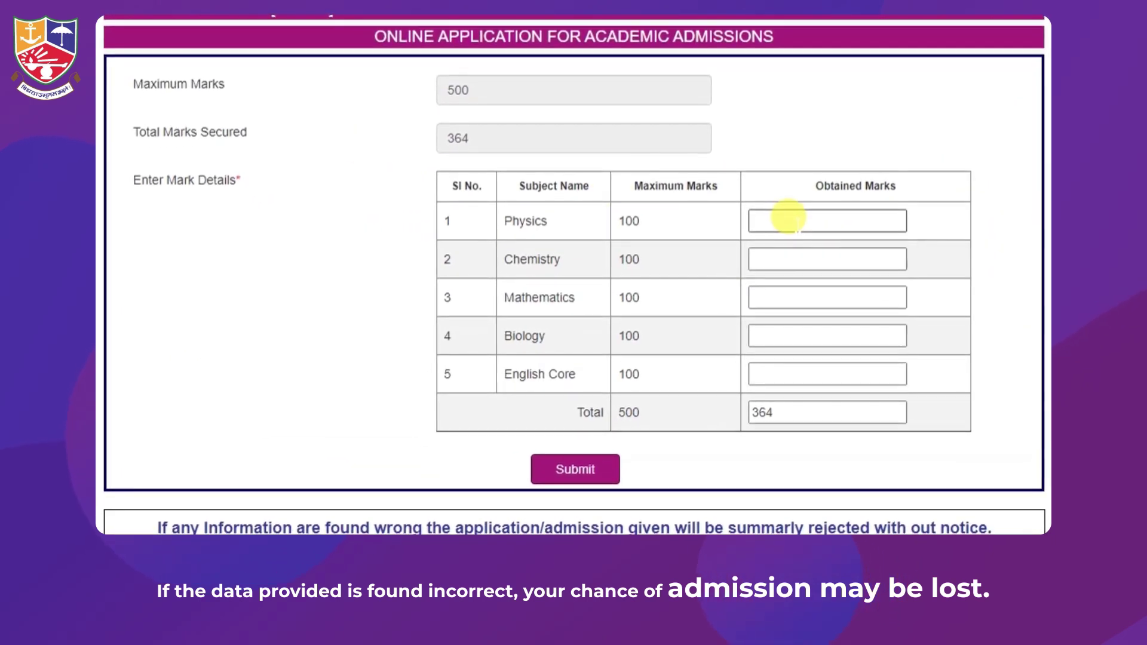
pyautogui.click(787, 219)
pyautogui.write('68')
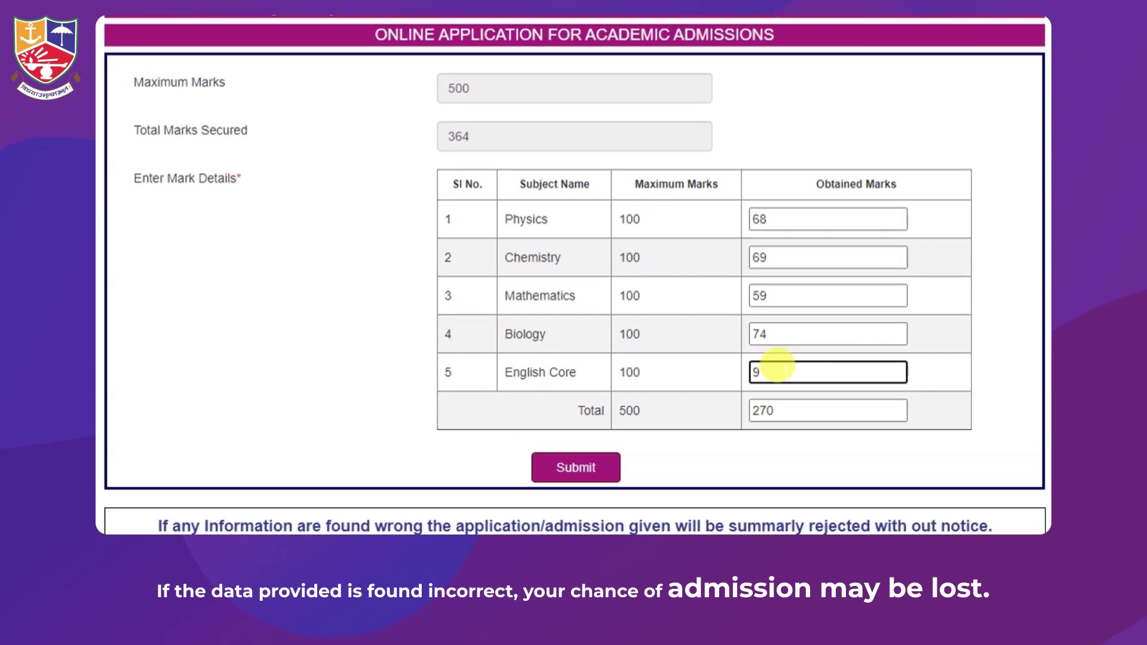
pyautogui.write('4')
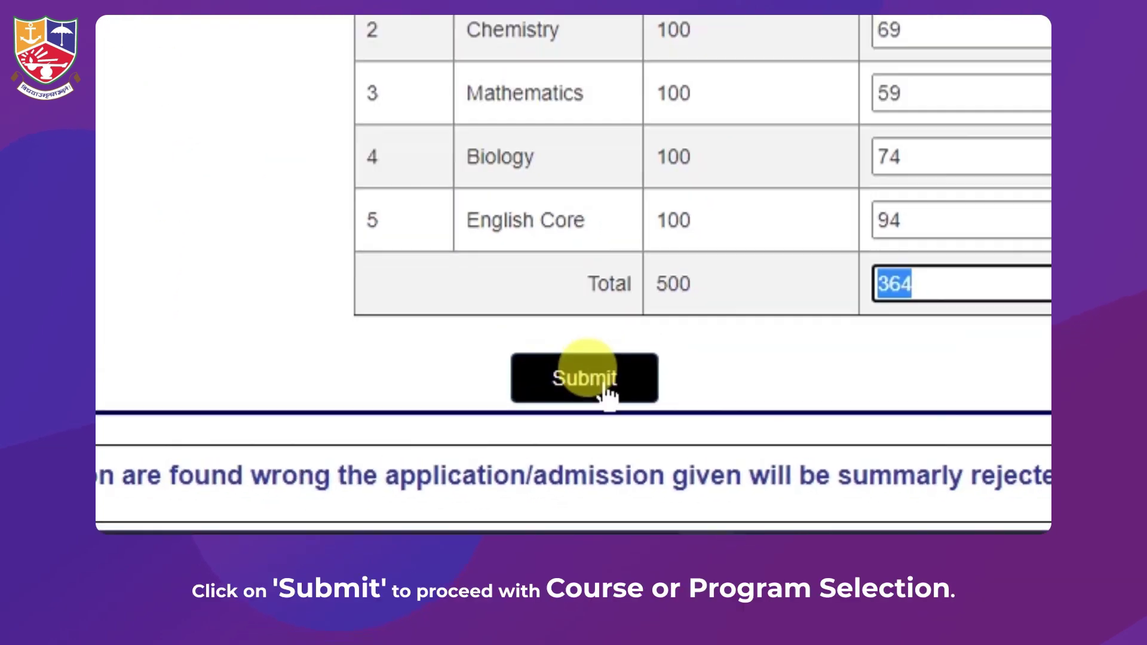
pyautogui.click(572, 460)
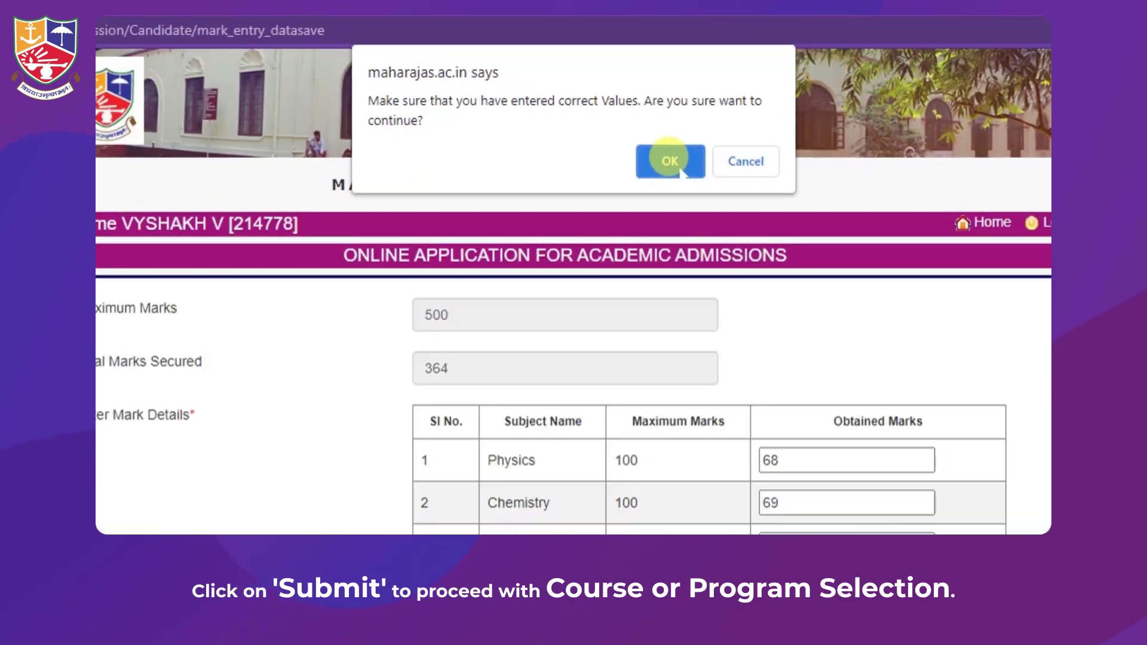
pyautogui.click(798, 339)
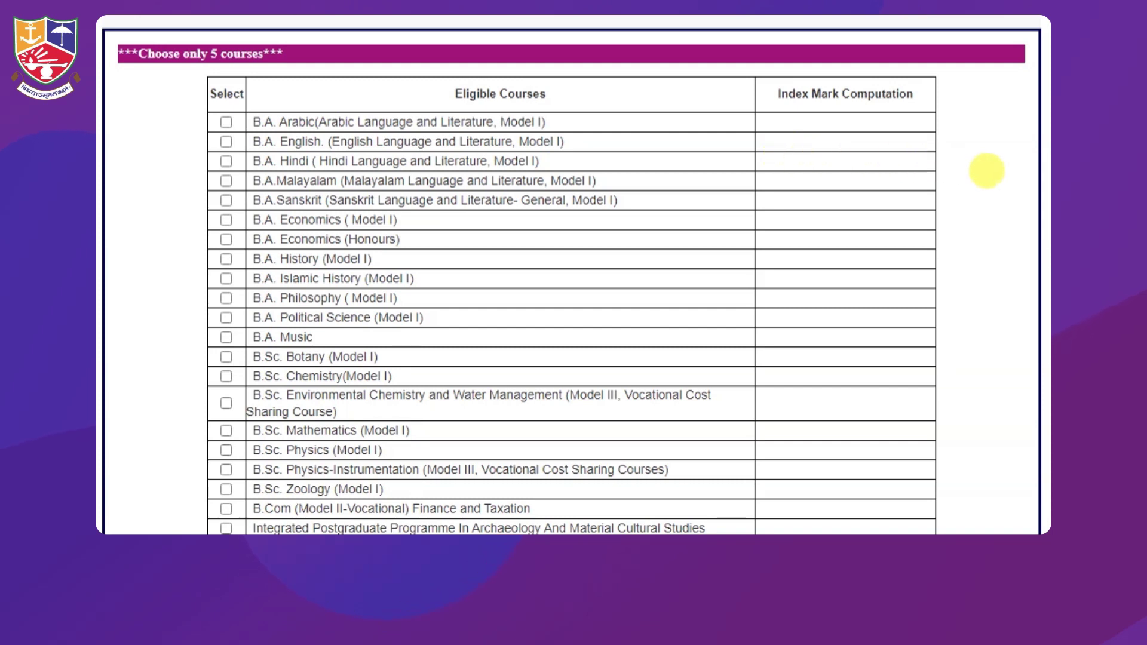
# Tick B.Sc. Physics (Model I), B.A. Music and B.Com Finance and Taxation, dismissing the aptitude-test notice
pyautogui.scroll(-2, 985, 170)
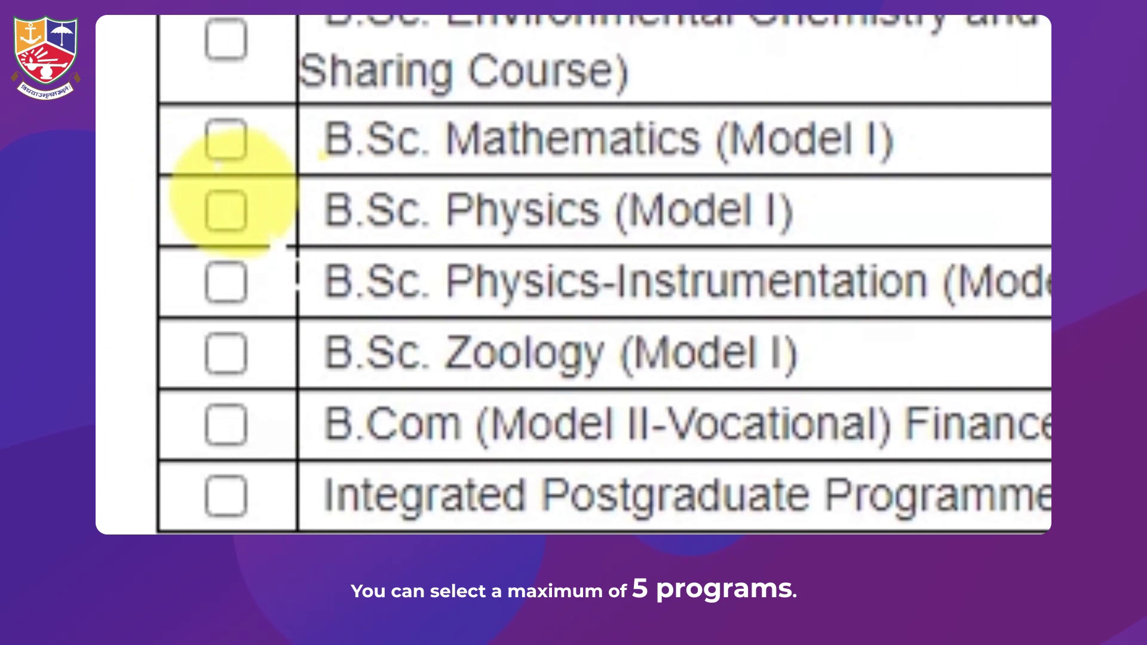
pyautogui.click(226, 209)
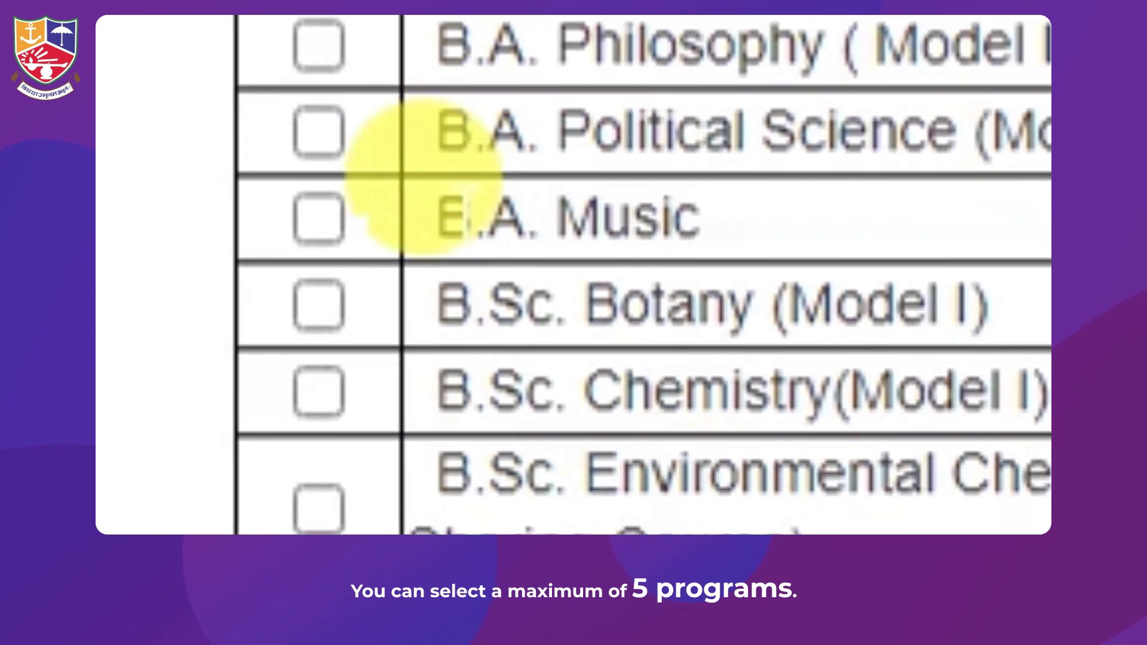
pyautogui.click(226, 248)
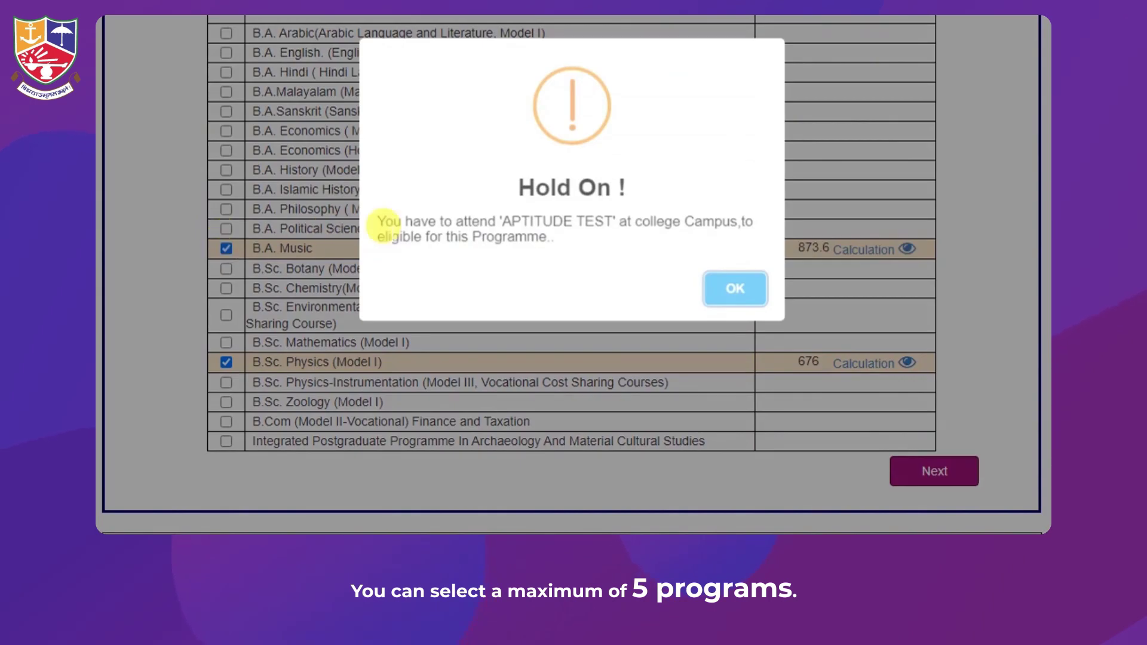
pyautogui.moveTo(502, 220); pyautogui.dragTo(606, 221)
pyautogui.click(612, 240)
pyautogui.click(716, 285)
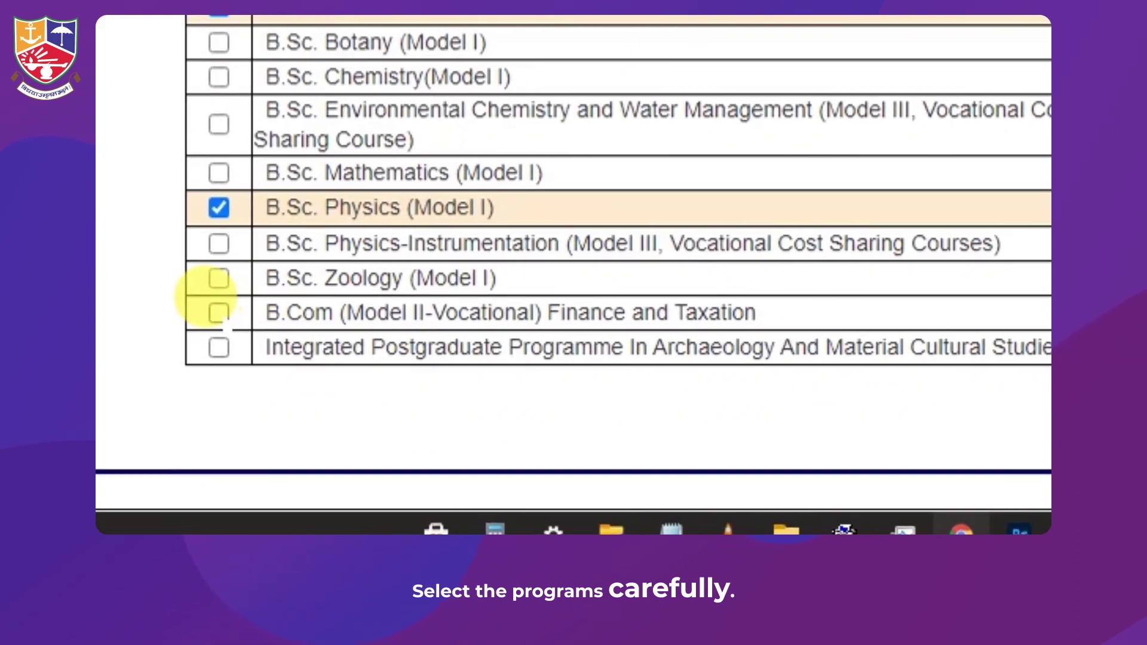
pyautogui.click(226, 421)
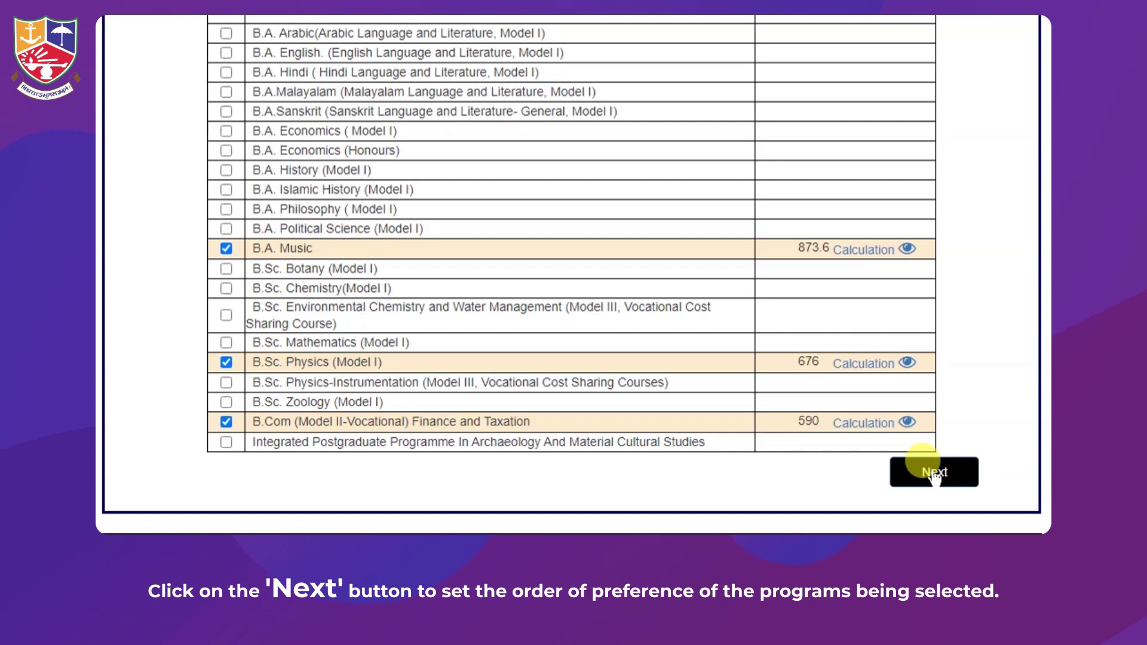
pyautogui.click(934, 473)
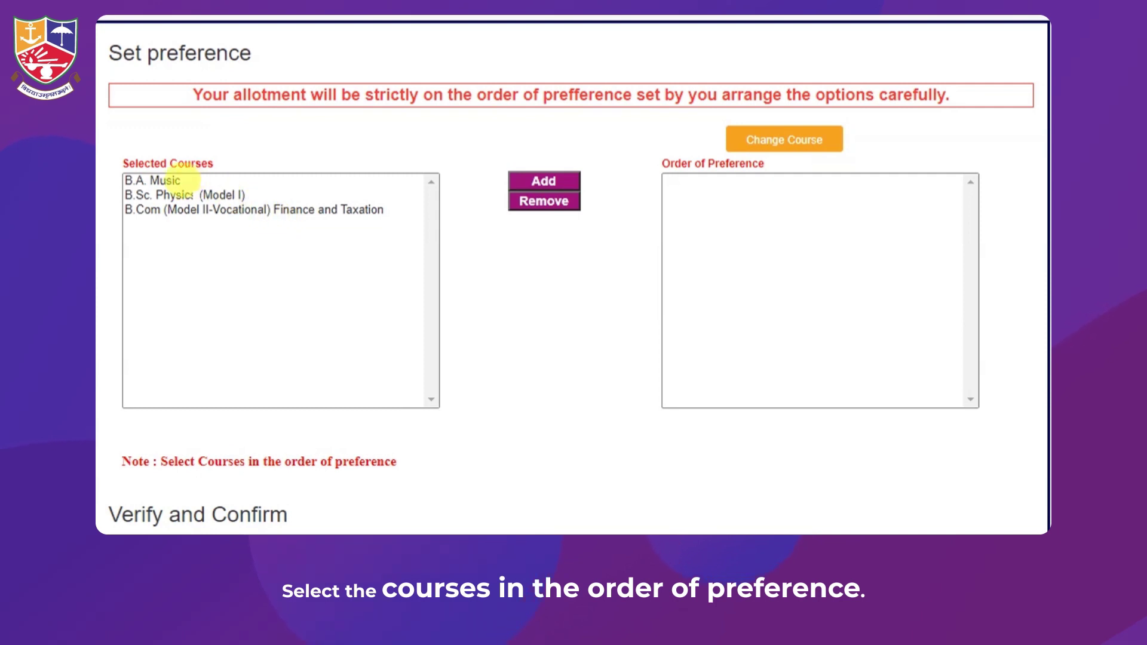
# Add preferences in order: B.Sc. Physics first, B.Com Finance and Taxation second, B.A. Music third
pyautogui.click(180, 195)
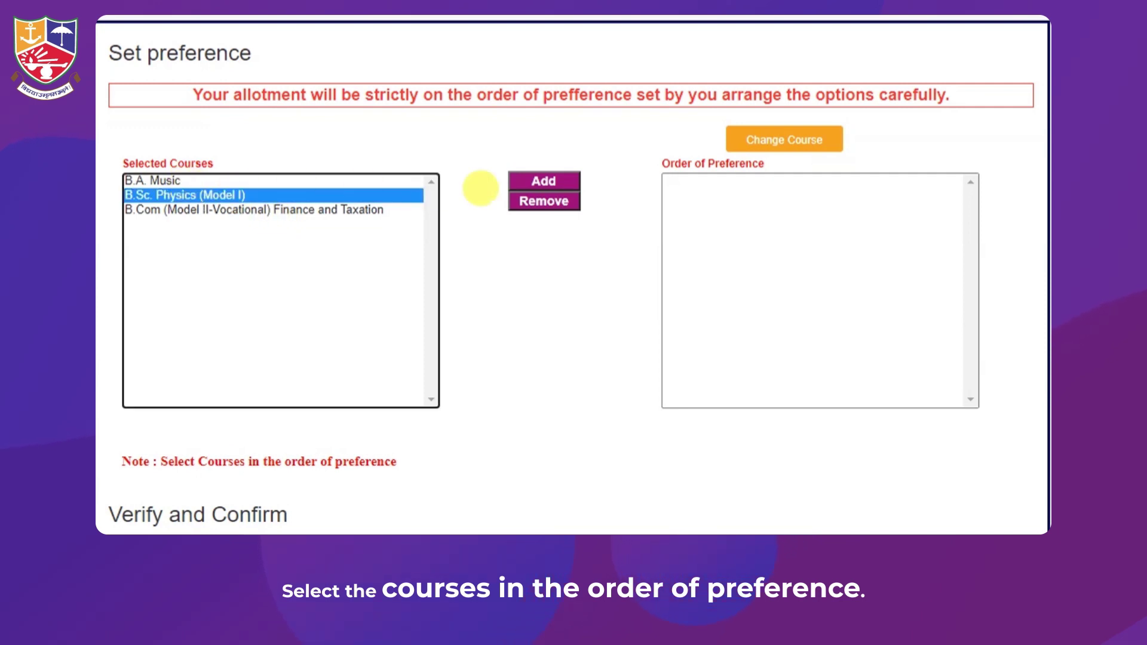
pyautogui.click(541, 181)
pyautogui.click(257, 196)
pyautogui.click(540, 182)
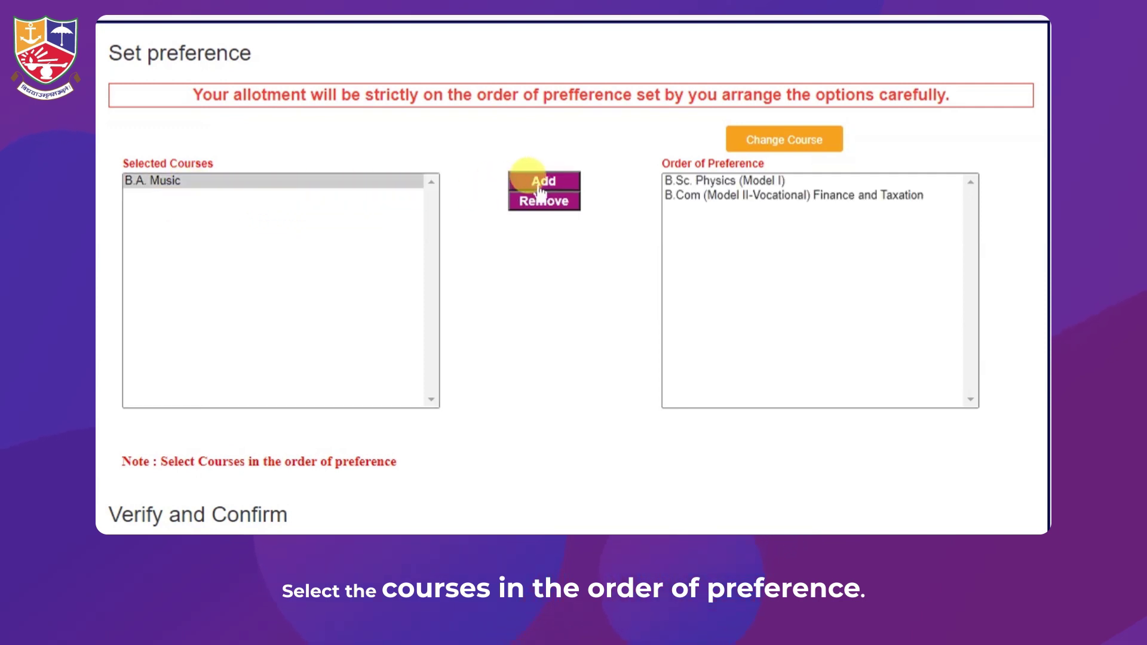
pyautogui.click(180, 180)
pyautogui.click(531, 182)
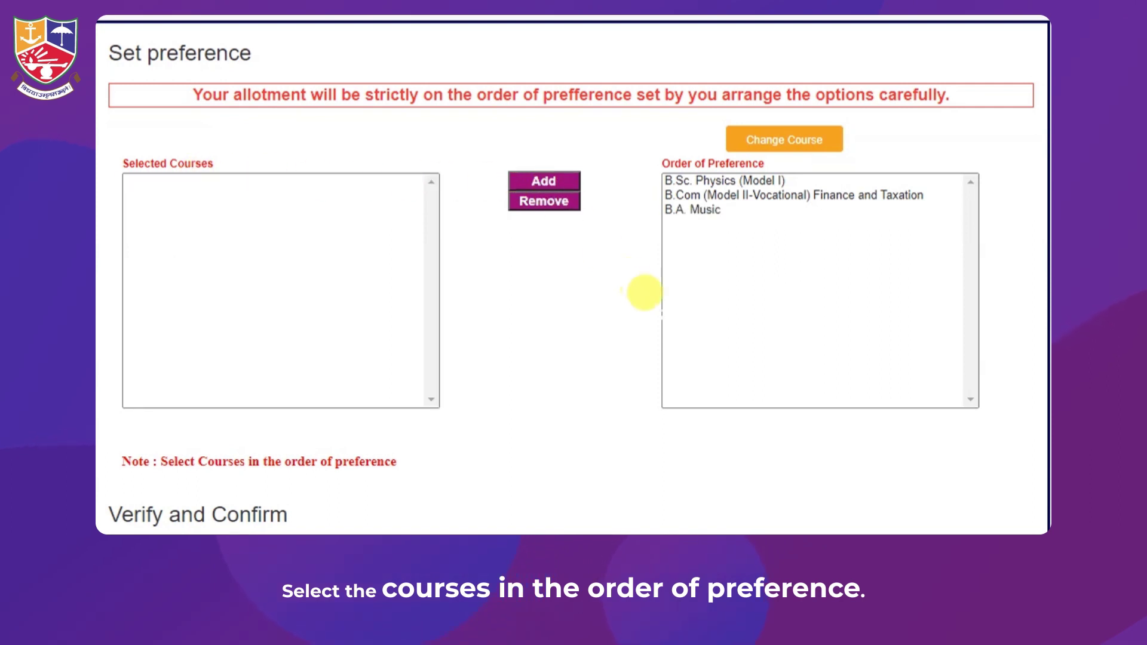
# Confirm the course selection and proceed to the Final Submit page
pyautogui.scroll(-8, 644, 292)
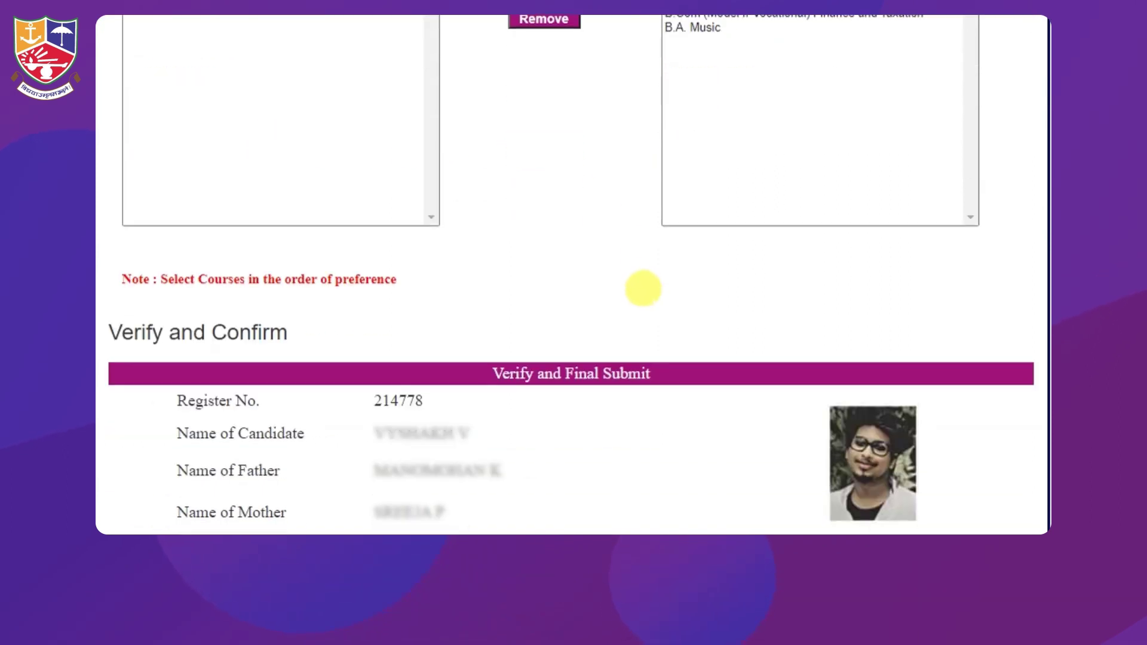
pyautogui.scroll(-13, 643, 288)
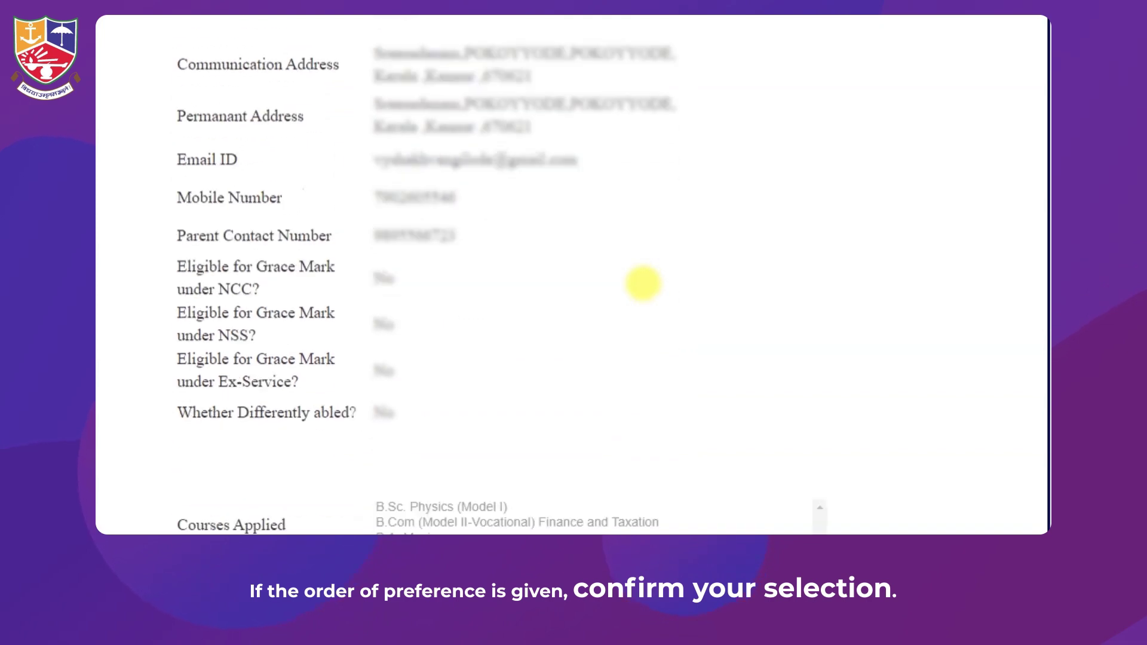
pyautogui.scroll(-3, 643, 281)
pyautogui.click(441, 472)
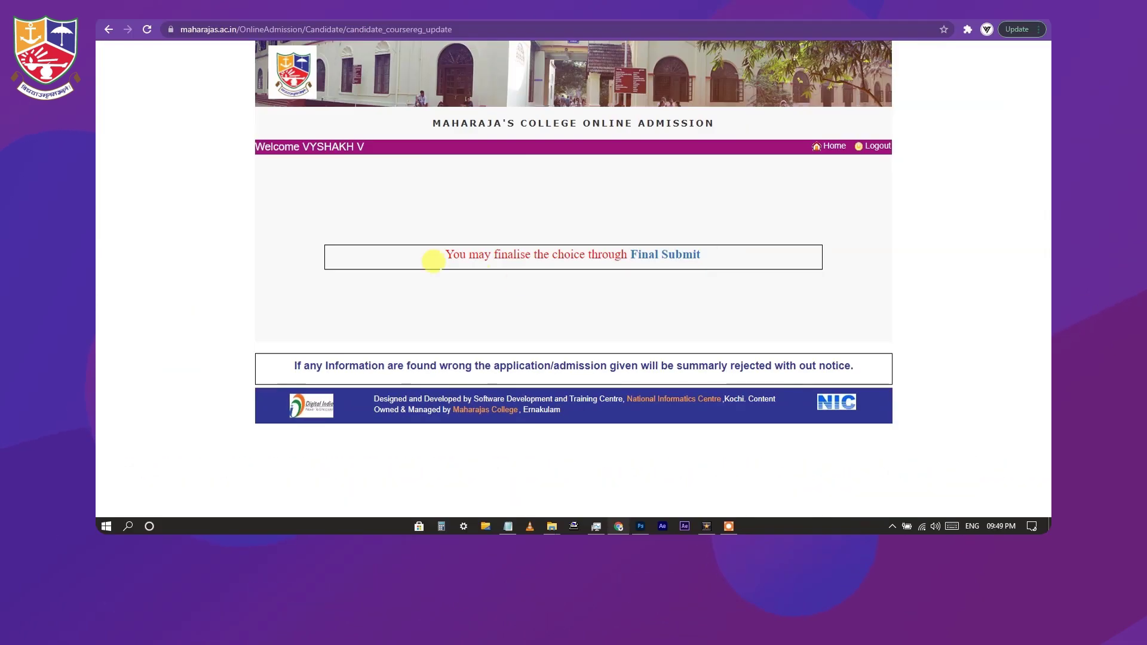
pyautogui.click(636, 255)
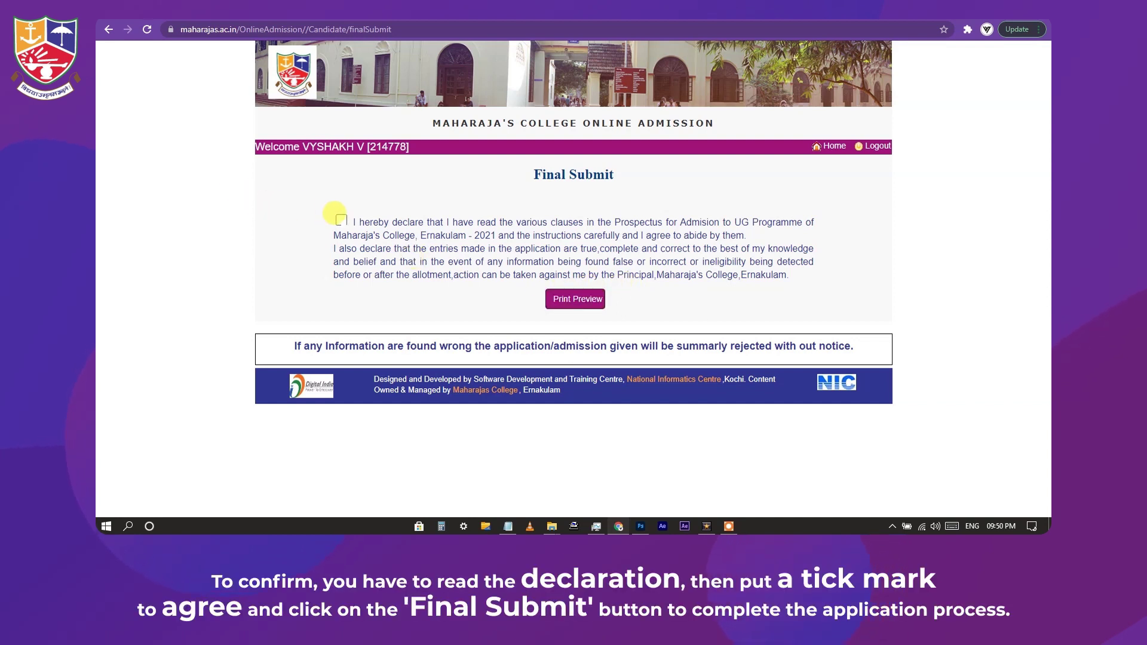
# Accept the application declaration and press Final Submit to complete the application
pyautogui.click(340, 220)
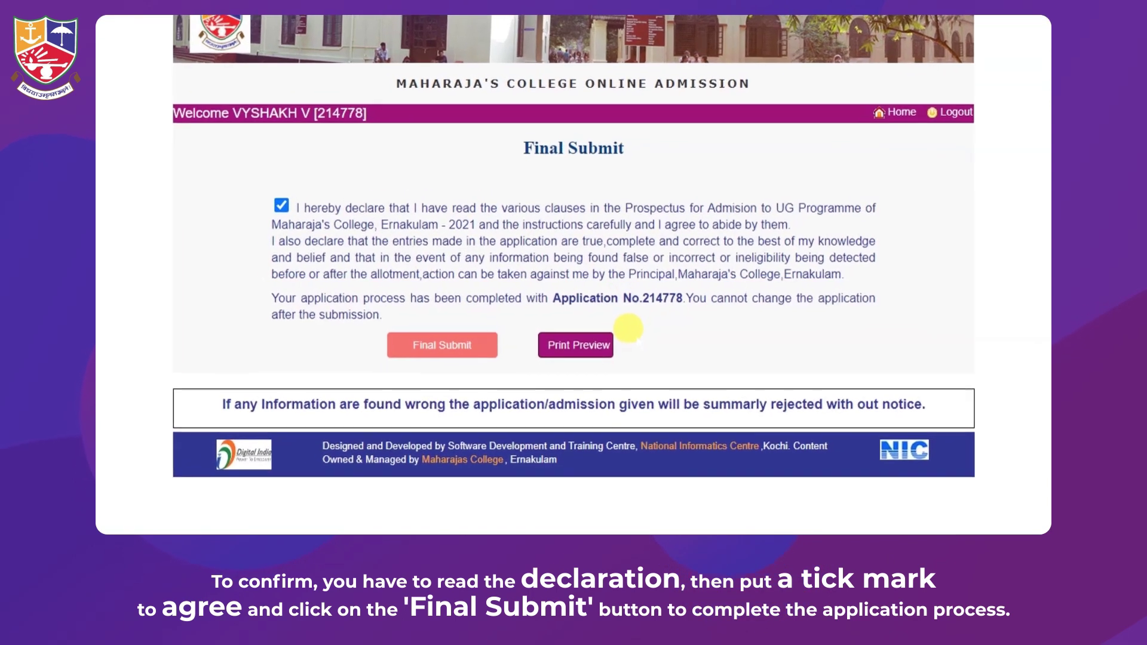
pyautogui.doubleClick(693, 306)
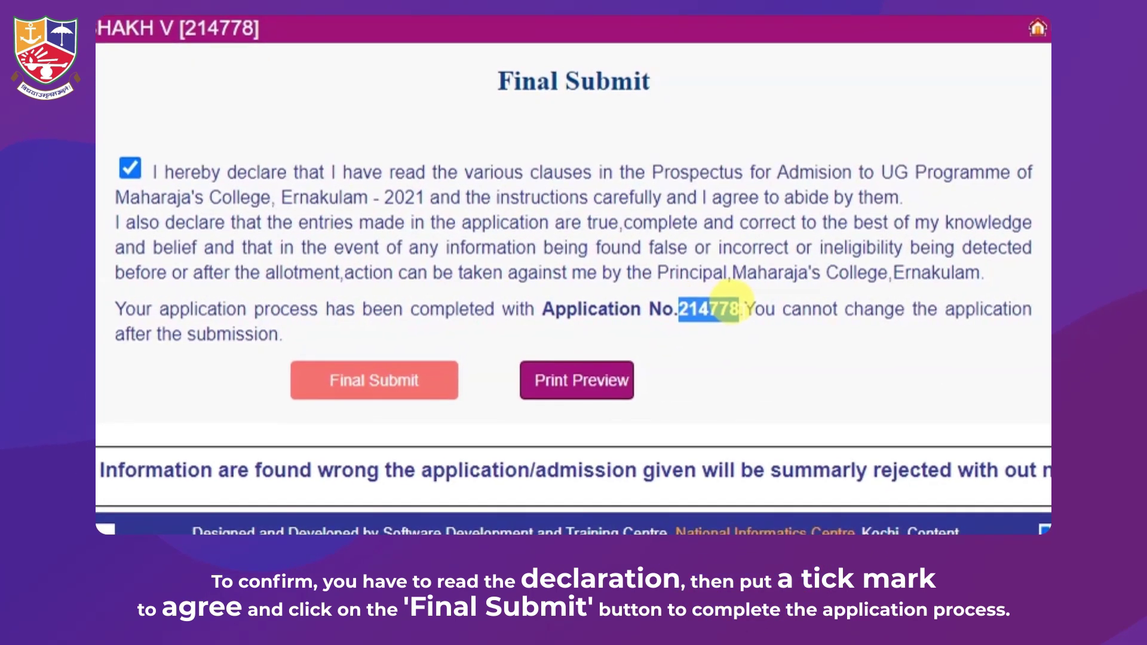
pyautogui.click(742, 353)
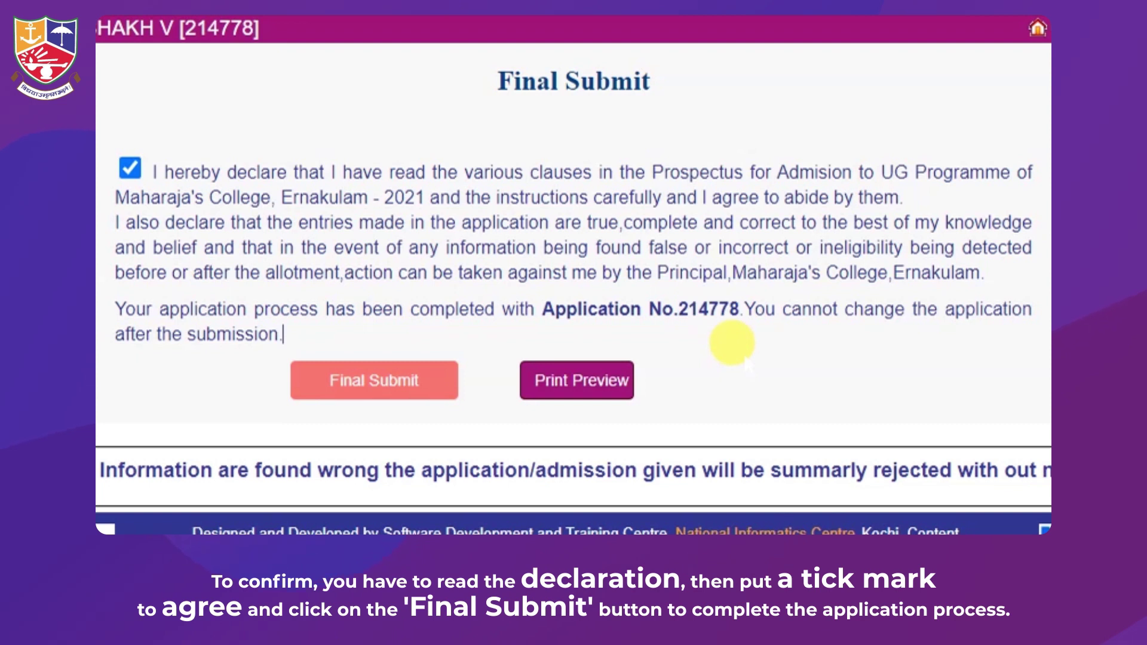
pyautogui.click(388, 382)
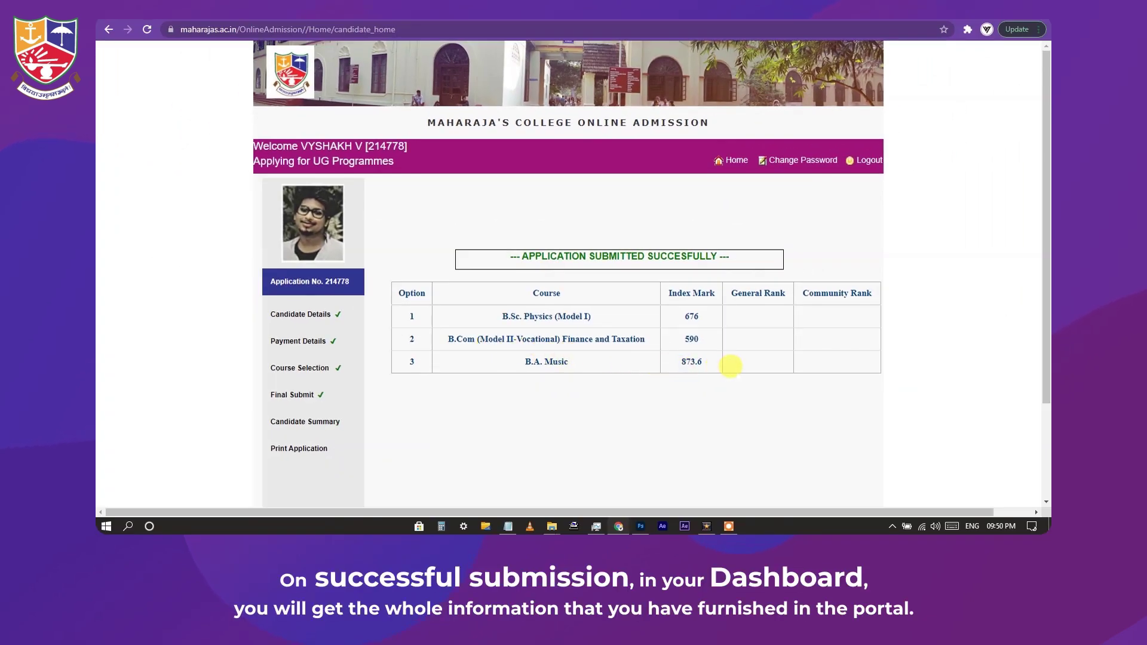
pyautogui.moveTo(741, 255); pyautogui.dragTo(447, 241)
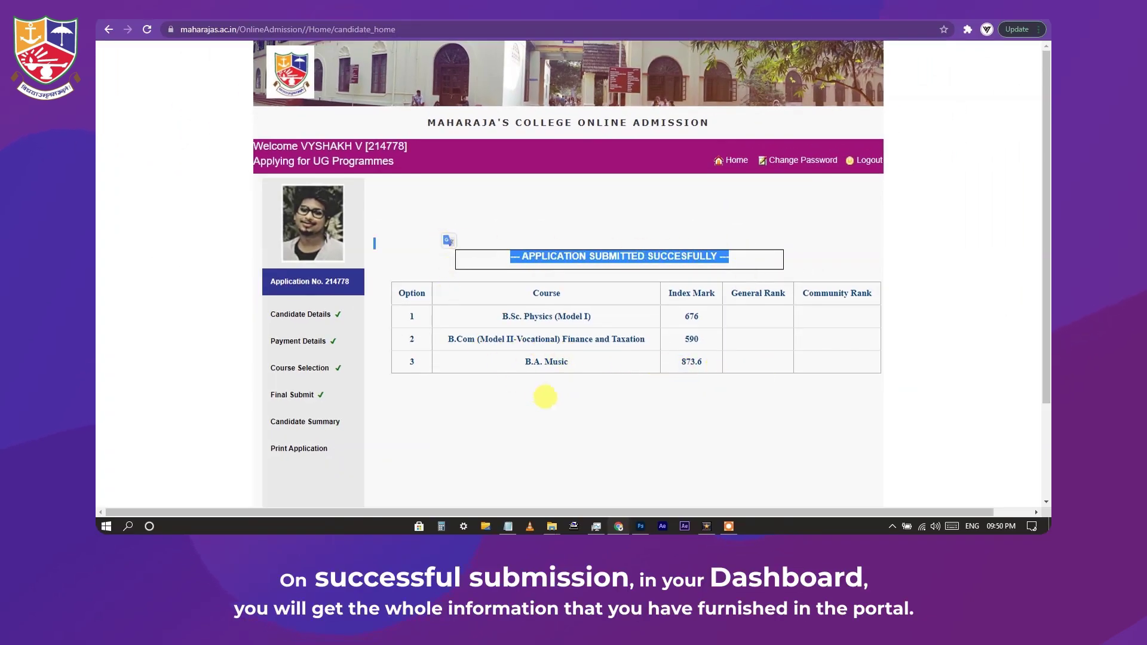
pyautogui.click(545, 396)
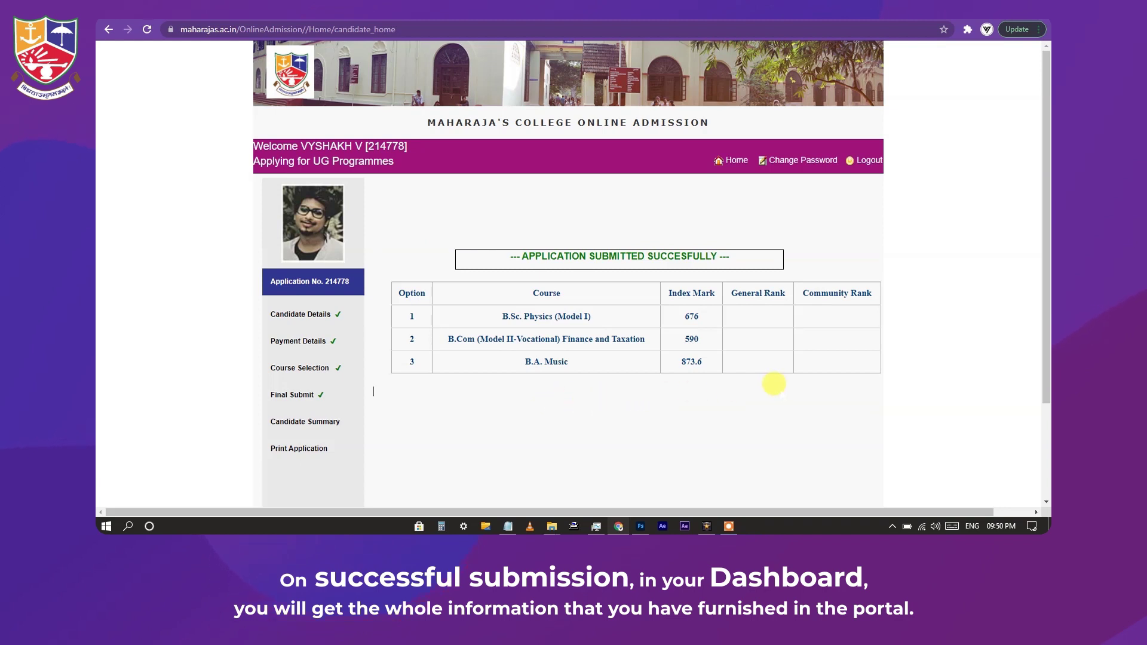